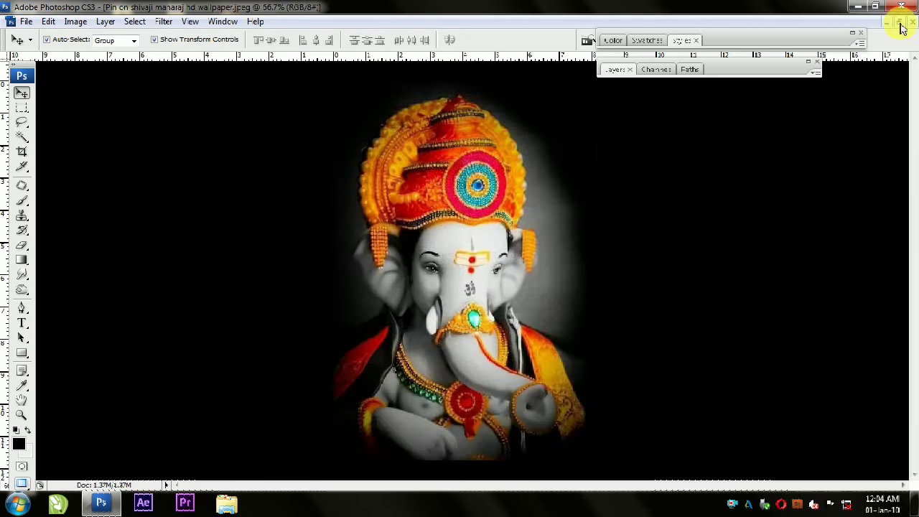
Step: Copy the Ganesha image from its own document into the Untitled-1 document
left_click(899, 22)
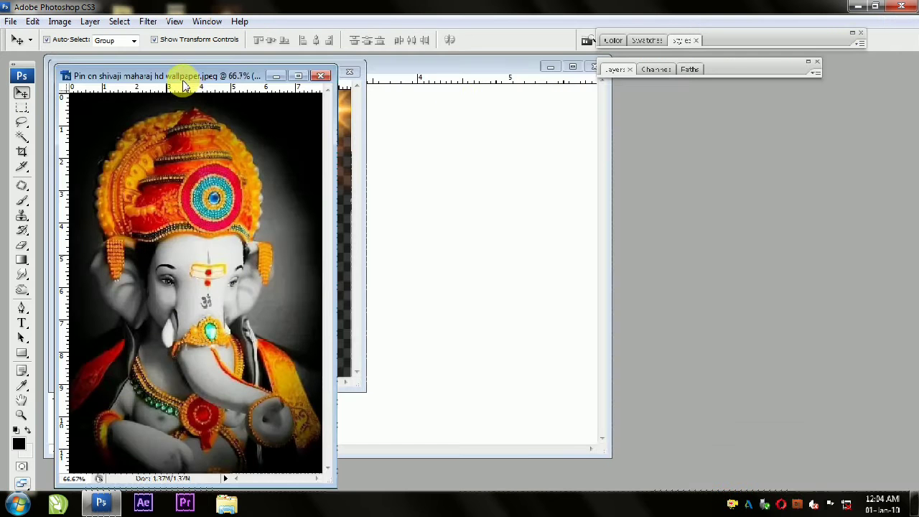
left_click_drag(185, 77, 698, 117)
left_click_drag(723, 266, 441, 204)
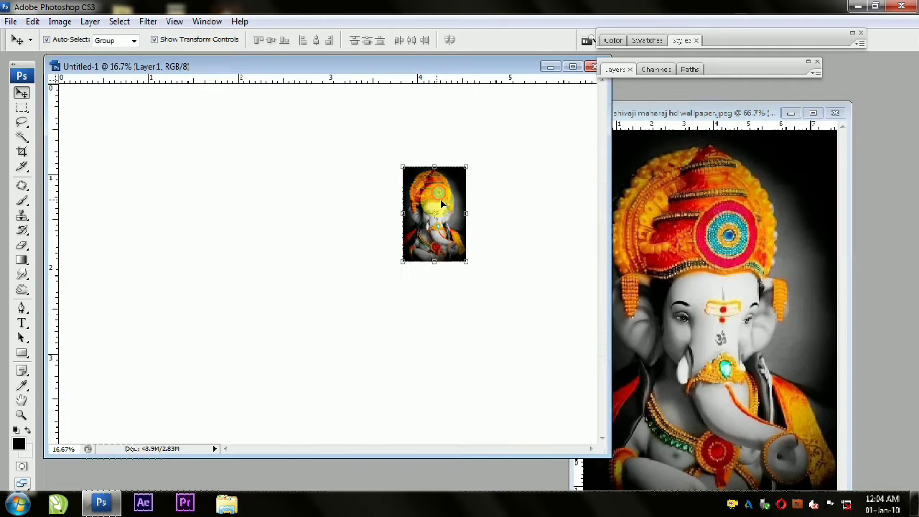
Step: Enlarge the Ganesha layer to the full canvas height and align it with the canvas's left edge
left_click(572, 66)
left_click_drag(537, 270, 379, 386)
key("Return")
left_click_drag(544, 333, 333, 261)
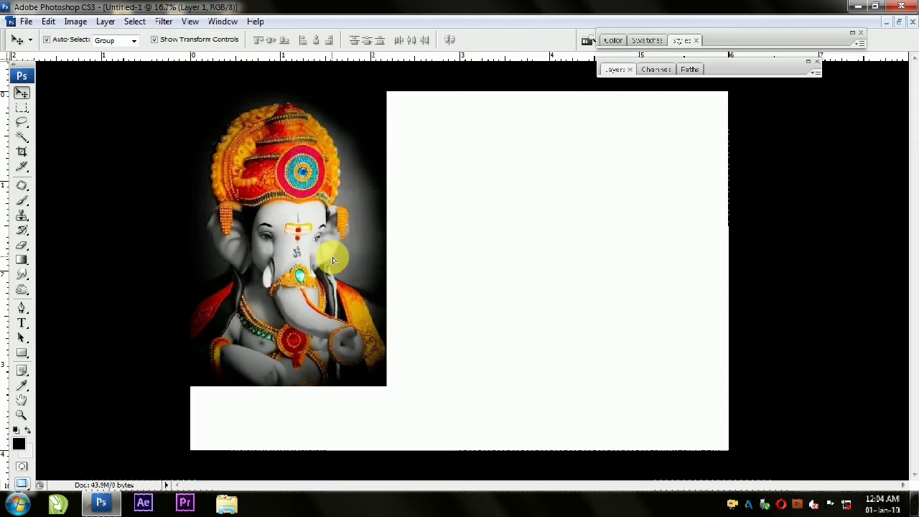
left_click_drag(386, 390, 431, 455)
key("Return")
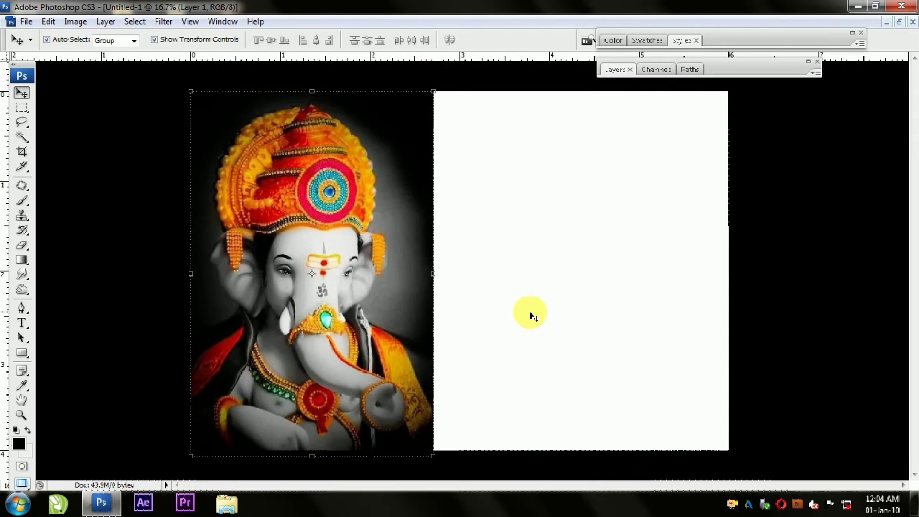
Step: Change the canvas surround to the tan custom colour and scale the Ganesha layer to 102.6%
right_click(777, 163)
left_click(798, 197)
left_click(313, 221)
key("ctrl+t")
left_click_drag(436, 89, 450, 91)
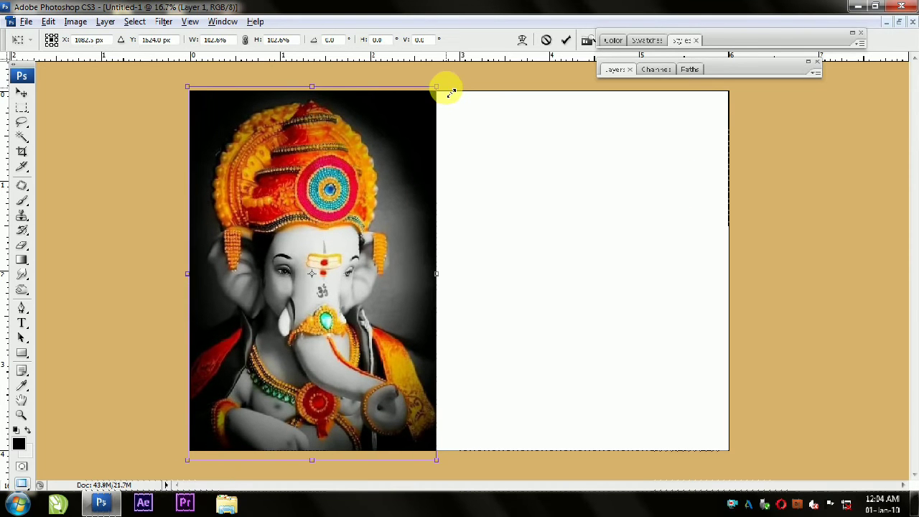
key("Return")
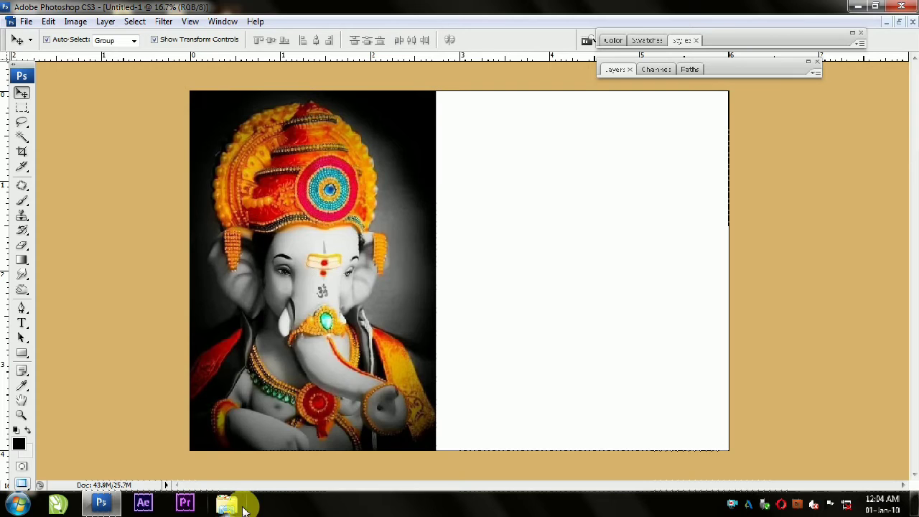
Step: Switch to Windows Explorer, open the Bagrounds > Ventage folder on the E: drive and widen its file list
left_click(227, 502)
left_click(92, 204)
scroll(481, 105, "down", 1)
mouse_move(481, 104)
left_mouse_down()
mouse_move(480, 138)
mouse_move(480, 89)
left_mouse_up()
double_click(337, 199)
left_click_drag(472, 144, 471, 306)
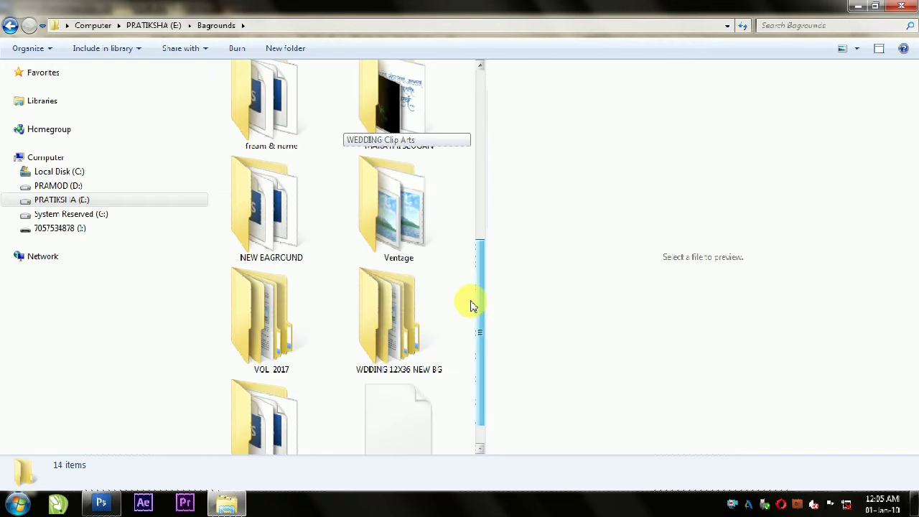
double_click(396, 240)
left_click_drag(491, 235, 883, 237)
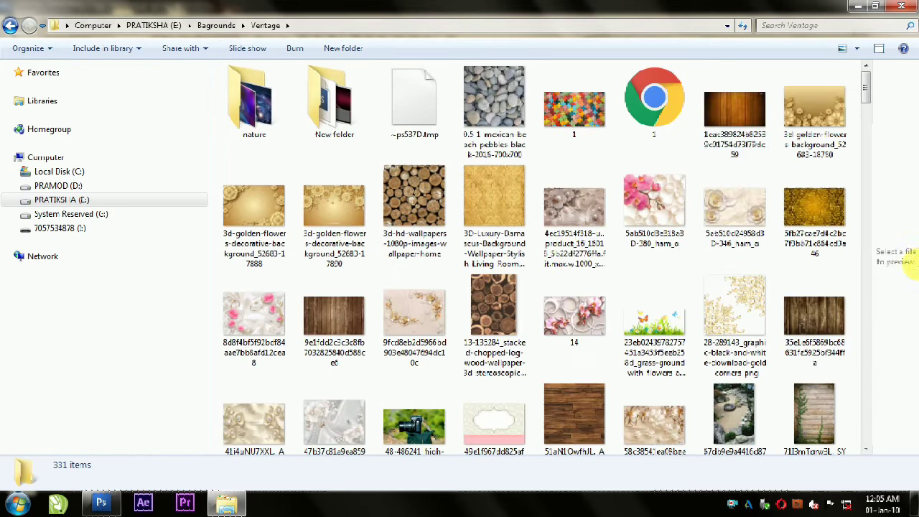
Step: Open the brown wooden plank image from the Ventage folder in Photoshop and copy it into Untitled-1
left_click(735, 115)
left_click_drag(398, 312, 515, 237)
left_click(899, 22)
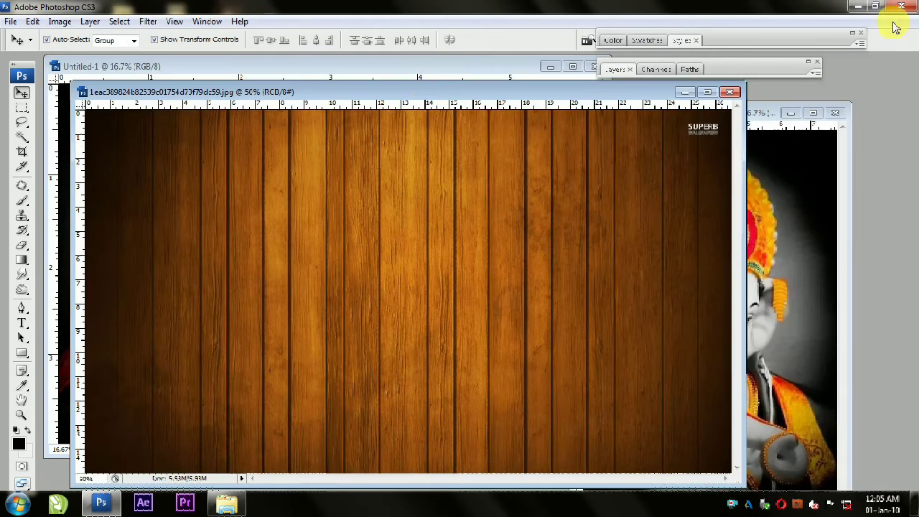
left_click_drag(421, 95, 654, 313)
left_click_drag(697, 426, 397, 222)
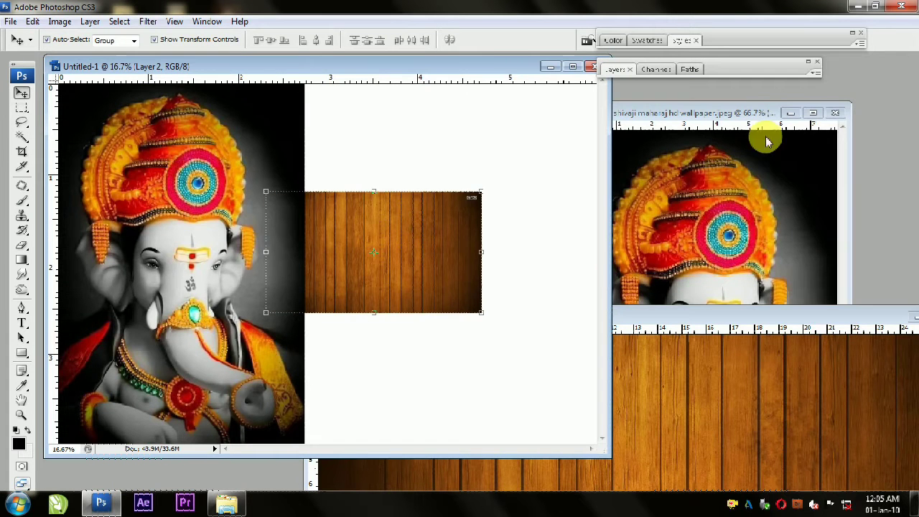
Step: Scale the wood layer to 294.6% and stretch its lower edge down to the canvas edge
left_click(572, 67)
left_click_drag(613, 199, 823, 80)
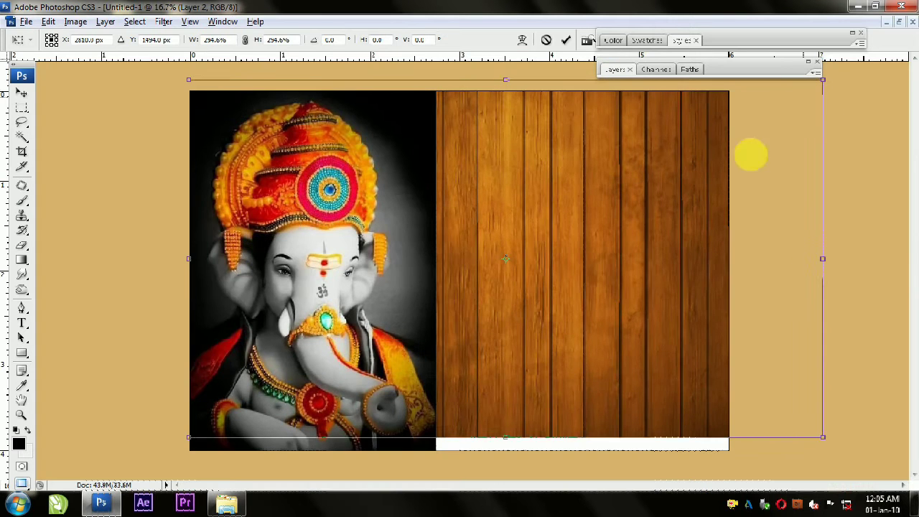
left_click_drag(506, 438, 505, 450)
key("Return")
Step: Flip the wood layer horizontally, align its right side with the canvas and fit its upper edge to the canvas
key("ctrl+t")
right_click(529, 237)
left_click(550, 410)
key("Return")
left_click_drag(697, 330, 605, 329)
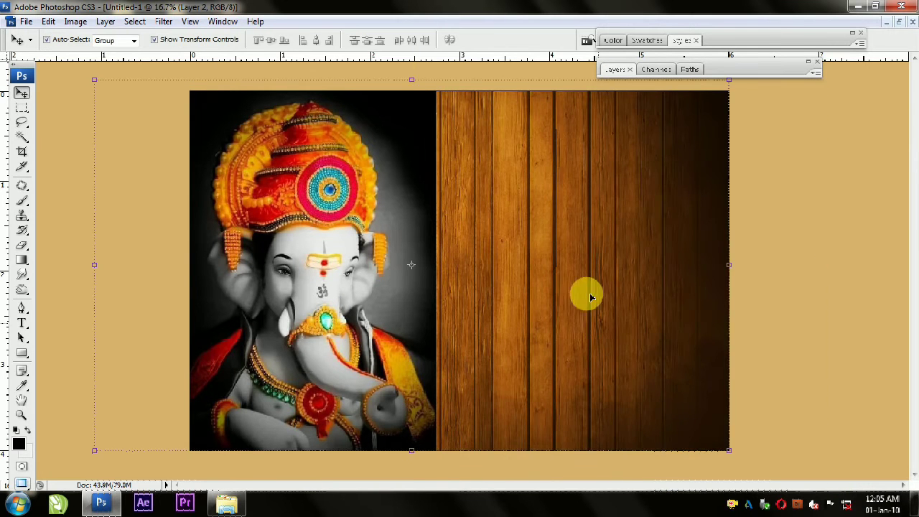
left_click_drag(421, 85, 411, 87)
key("Return")
Step: Erase the dark background along the right side of the Ganesha layer with a soft 900 px eraser
left_click(296, 231)
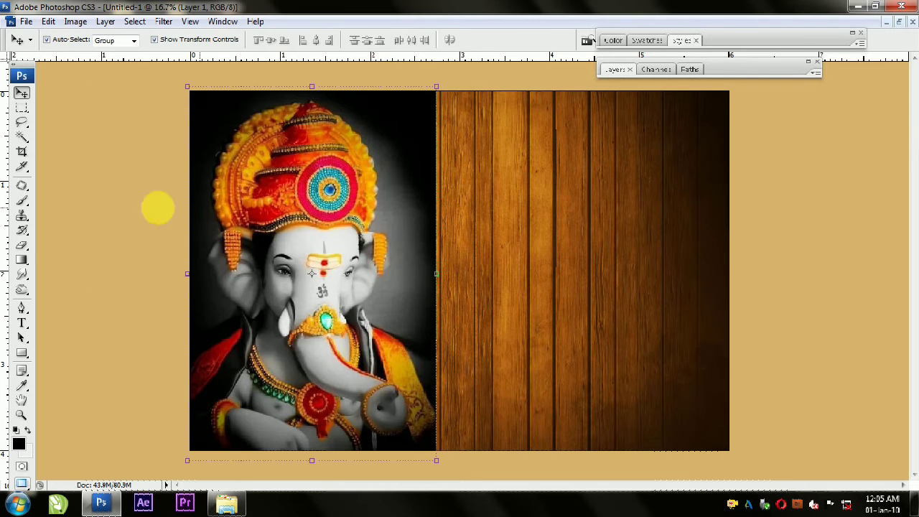
left_click(23, 248)
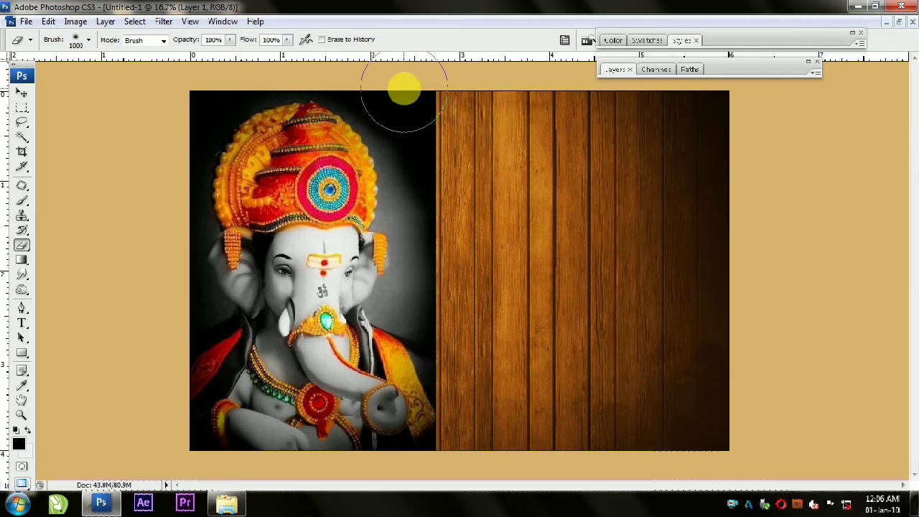
right_click(335, 143, "ctrl")
left_click(380, 153)
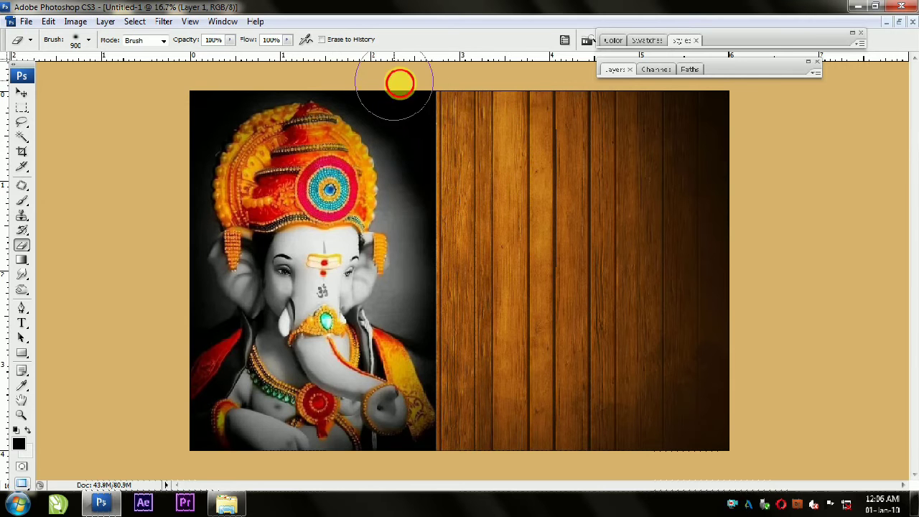
mouse_move(400, 83)
left_mouse_down()
mouse_move(445, 185)
mouse_move(437, 304)
mouse_move(466, 338)
mouse_move(467, 451)
mouse_move(434, 331)
left_mouse_up()
Step: Erase the remaining dark background around the crown and left side of Ganesha, varying the eraser size from 400 to 700 px
key("bracketleft")
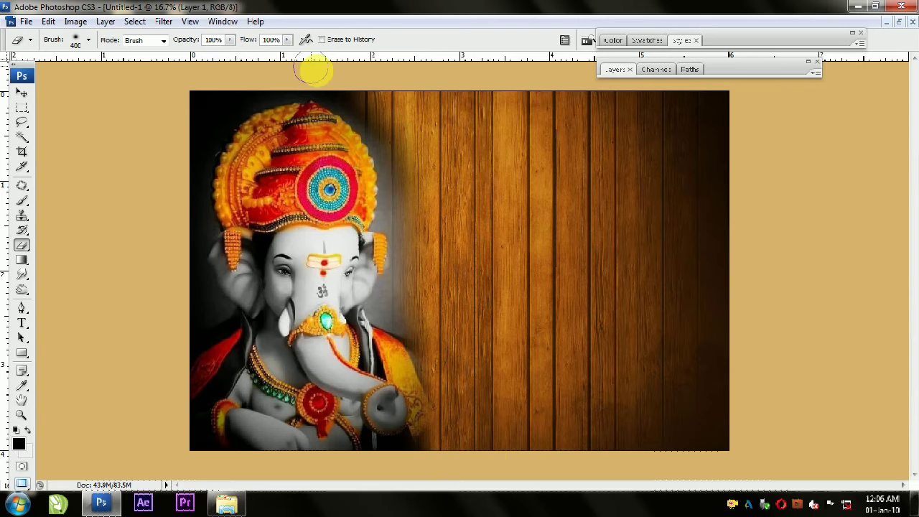
key("bracketright")
key("bracketright")
key("bracketright")
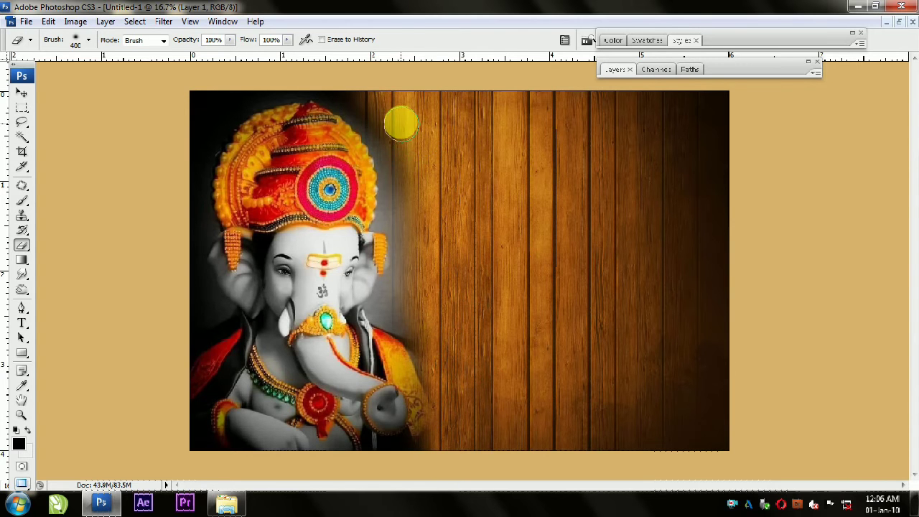
mouse_move(419, 130)
left_mouse_down()
mouse_move(402, 113)
mouse_move(436, 162)
mouse_move(438, 198)
mouse_move(430, 162)
mouse_move(385, 82)
mouse_move(298, 54)
mouse_move(452, 147)
mouse_move(431, 163)
mouse_move(433, 227)
mouse_move(426, 197)
mouse_move(438, 287)
mouse_move(411, 307)
mouse_move(456, 206)
mouse_move(410, 107)
mouse_move(272, 63)
mouse_move(219, 89)
mouse_move(169, 164)
mouse_move(135, 301)
mouse_move(173, 195)
mouse_move(163, 267)
mouse_move(171, 306)
left_mouse_up()
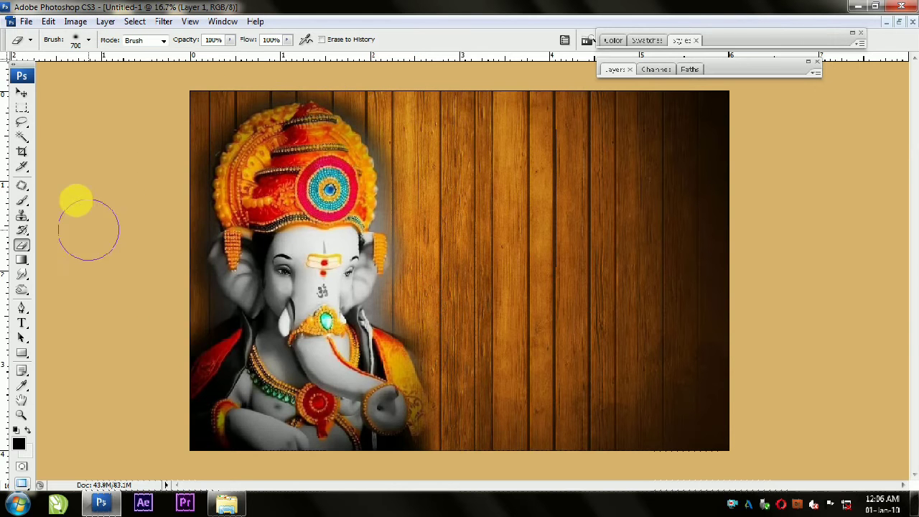
Step: Scale the Ganesha layer down slightly so its upper edge meets the canvas edge
left_click(22, 93)
left_click_drag(438, 88, 439, 92)
double_click(320, 221)
left_click(108, 206)
Step: Set the canvas surround colour to black and select the wood layer
left_click(578, 207)
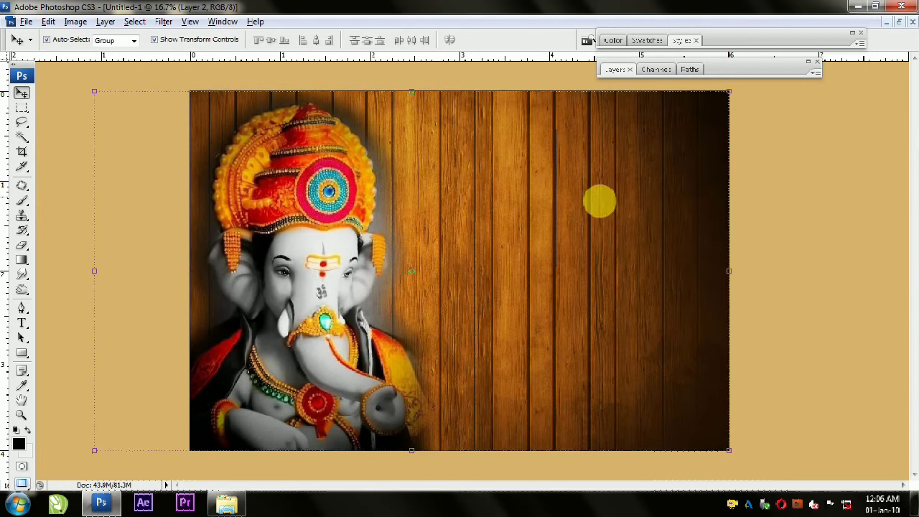
right_click(719, 204)
left_click(743, 226)
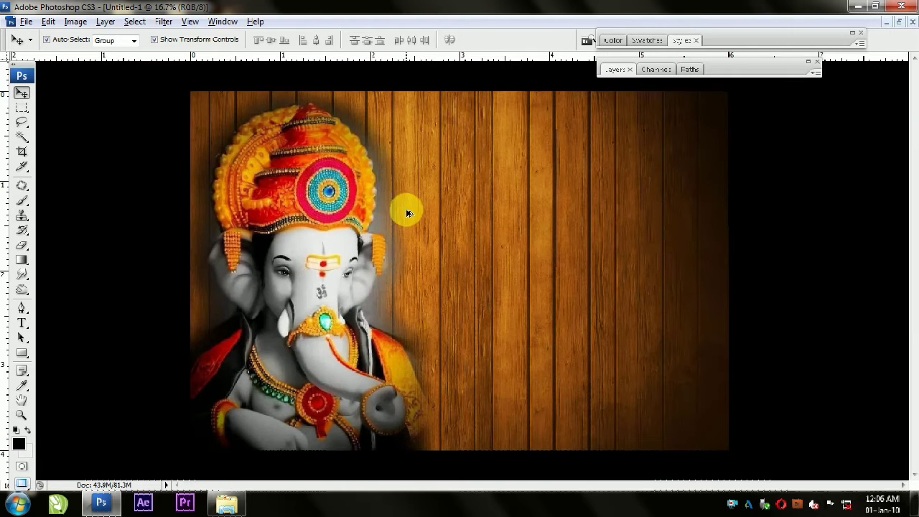
left_click(646, 225)
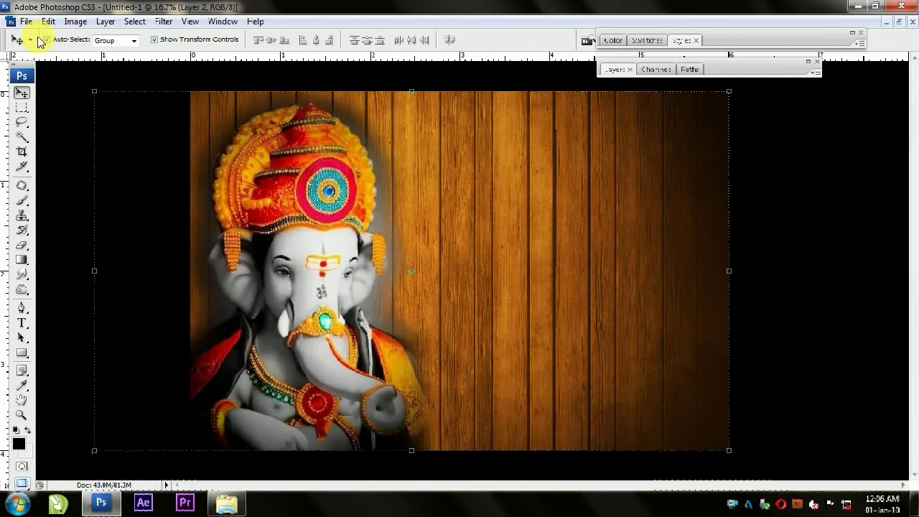
Step: Switch to Windows Explorer, find a gold glitter background in the Ventage folder and open it in Photoshop
left_click(226, 503)
left_click(607, 295)
scroll(610, 337, "down", 3)
scroll(614, 349, "down", 3)
scroll(614, 348, "down", 6)
scroll(614, 348, "down", 3)
scroll(614, 348, "down", 15)
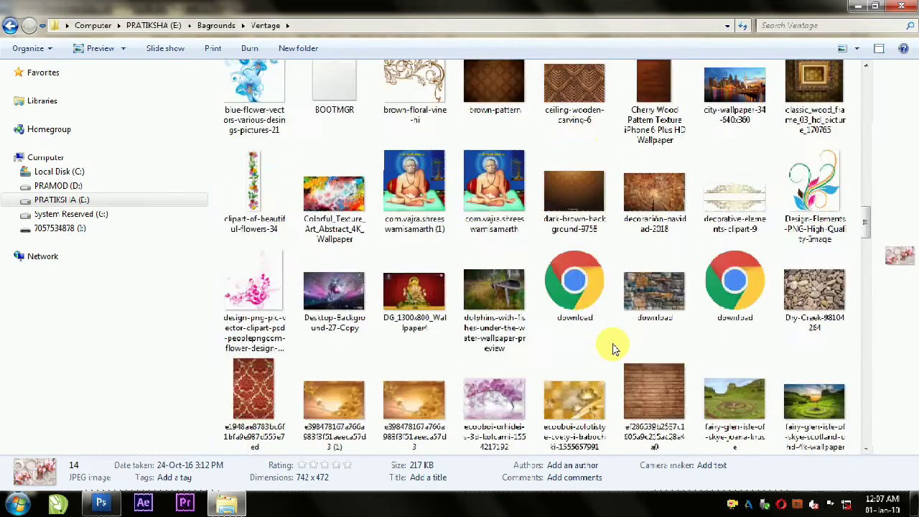
scroll(614, 349, "down", 2)
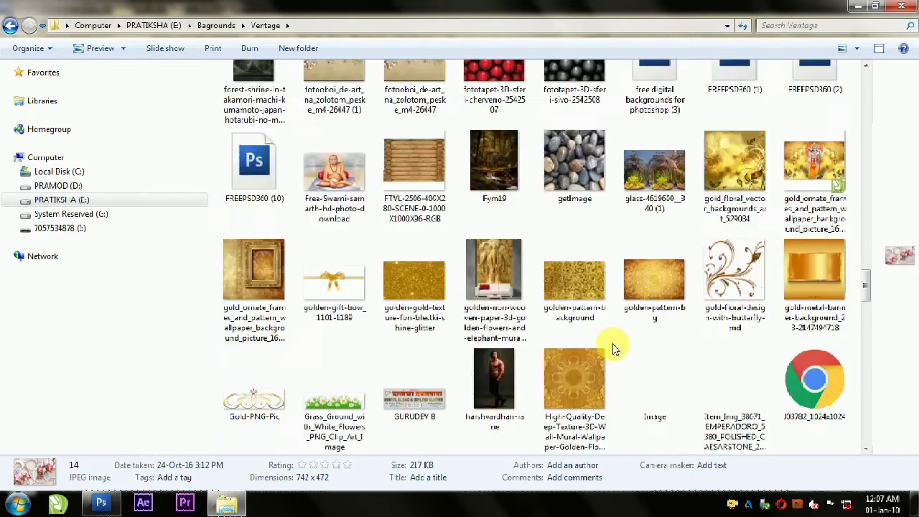
scroll(648, 407, "down", 1)
scroll(648, 407, "down", 1)
left_click_drag(654, 161, 711, 180)
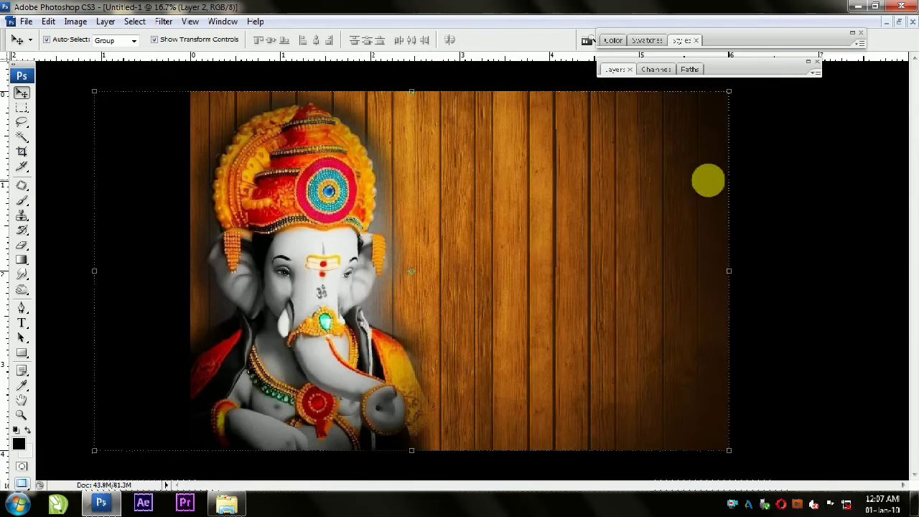
left_click(900, 23)
Step: Copy the gold glitter image into Untitled-1, rotate it 180° and scale it to 338.6%
left_click_drag(288, 96, 626, 96)
left_click_drag(653, 263, 361, 275)
left_click(575, 68)
left_click_drag(530, 230, 369, 340)
left_click_drag(510, 238, 630, 140)
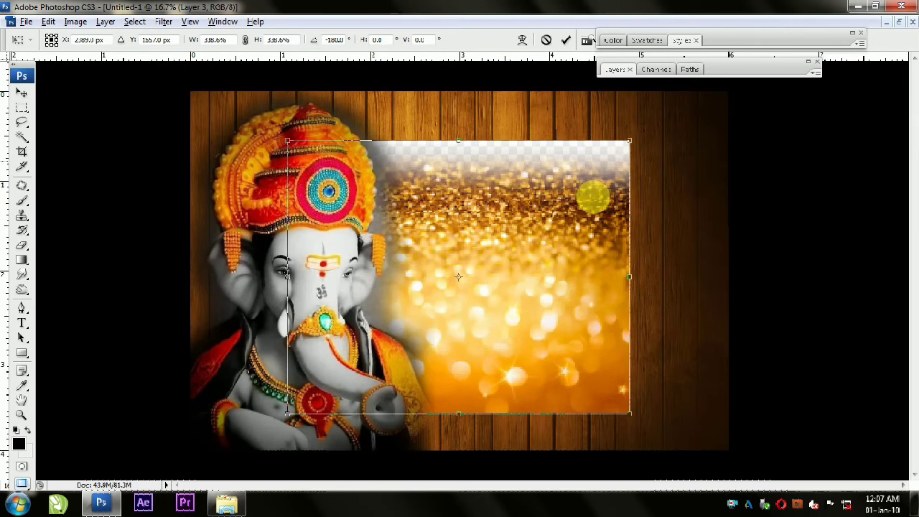
key("Return")
Step: Move the gold glitter layer to the right of Ganesha and scale it down
left_click_drag(543, 247, 630, 245)
mouse_move(377, 144)
left_mouse_down()
mouse_move(423, 180)
mouse_move(394, 185)
mouse_move(721, 191)
left_mouse_up()
key("Return")
key("e")
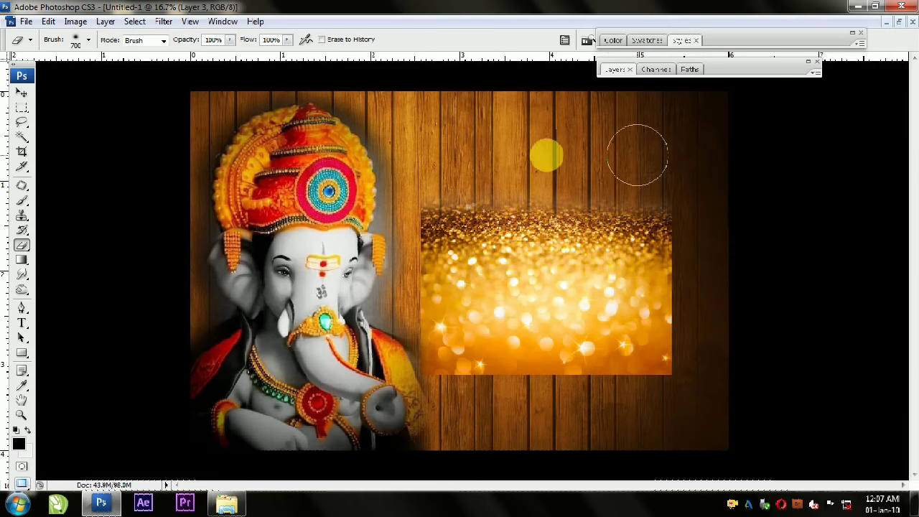
key("v")
Step: Enlarge the gold glitter layer and reposition it to cover the lower part of the wood
left_click_drag(672, 174, 796, 119)
key("Return")
left_click_drag(640, 328, 625, 458)
left_click_drag(638, 359, 656, 233)
Step: Shrink and lower the gold glitter layer, then widen it to reach the canvas's right edge
left_click_drag(301, 115, 343, 158)
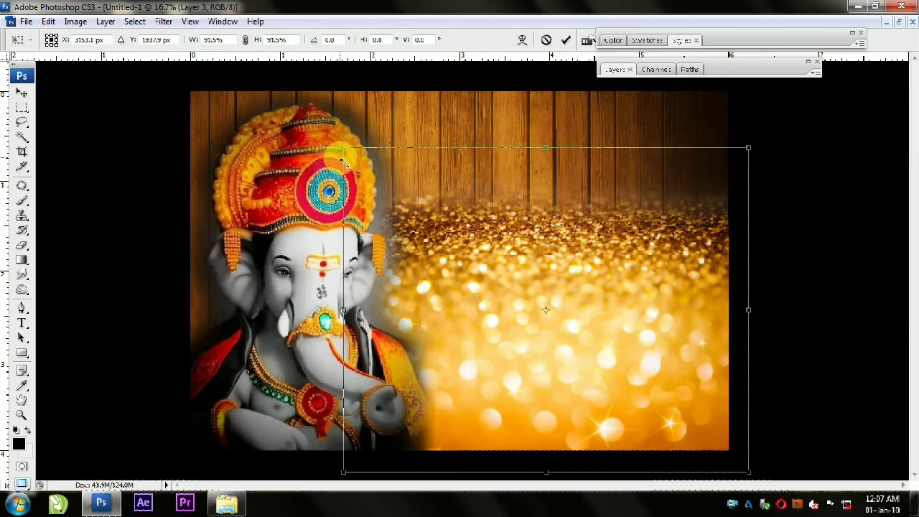
left_click_drag(749, 151, 736, 177)
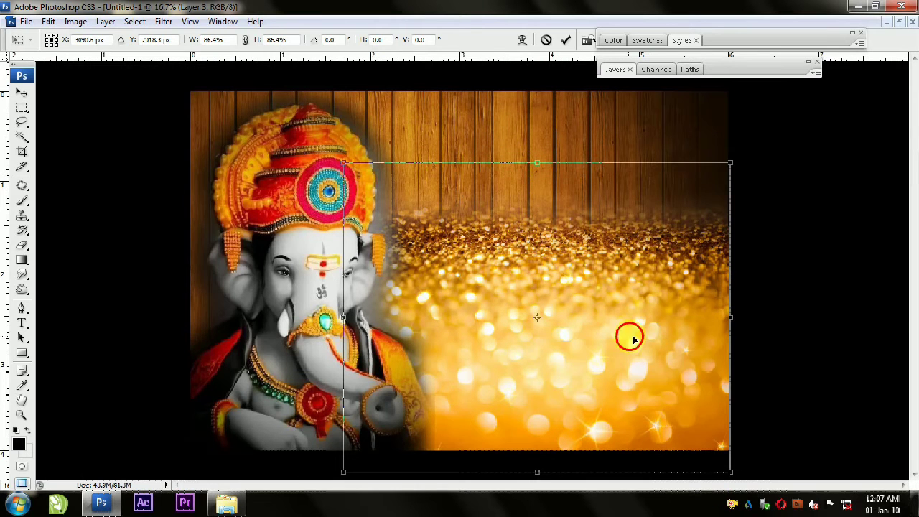
left_click_drag(630, 336, 634, 325)
left_click_drag(647, 282, 651, 337)
left_click_drag(344, 201, 371, 228)
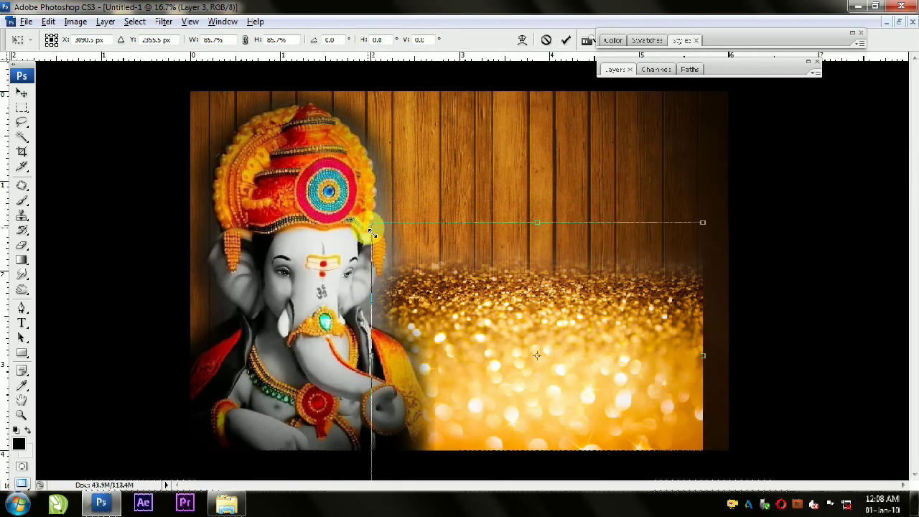
left_click_drag(710, 366, 729, 362)
key("Return")
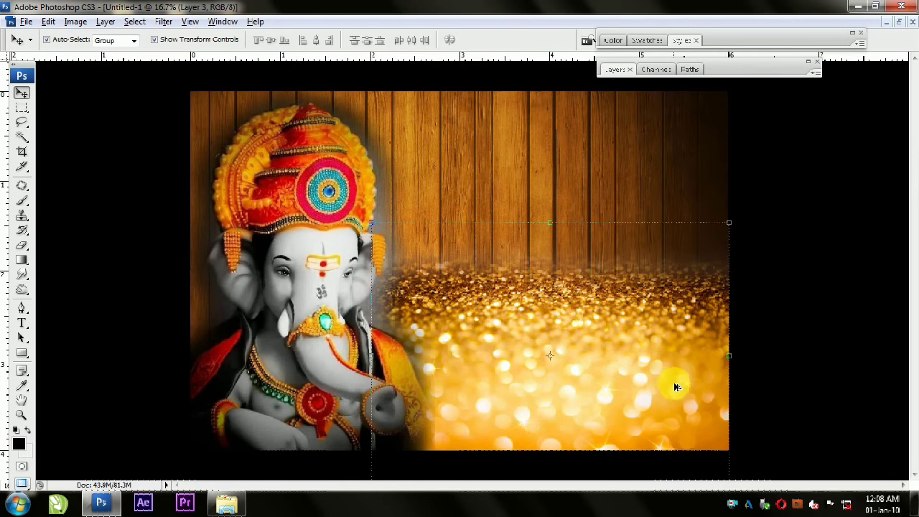
Step: Duplicate the gold glitter layer and place the copy behind the left side of Ganesha
left_click(754, 293)
scroll(349, 327, "down", 3)
left_click(733, 285)
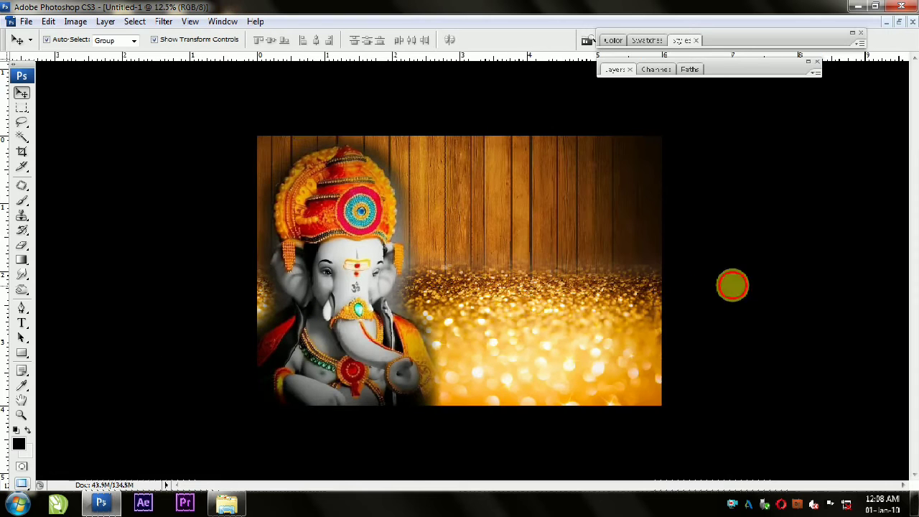
scroll(301, 123, "up", 2)
left_click(563, 301)
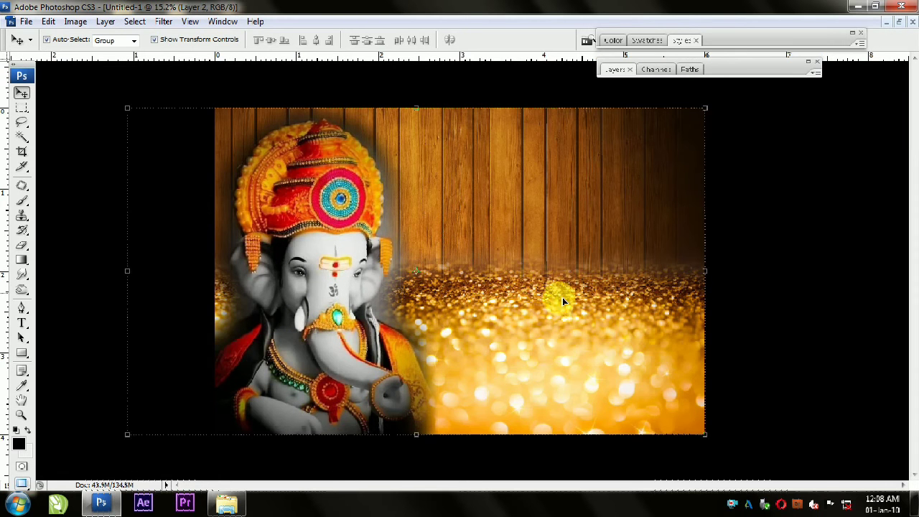
Step: Select both gold glitter layers, move them up together and merge them into one layer
left_click(227, 304)
left_click(865, 250)
left_click(645, 368)
left_click(225, 315, "shift")
left_click_drag(363, 234, 369, 180)
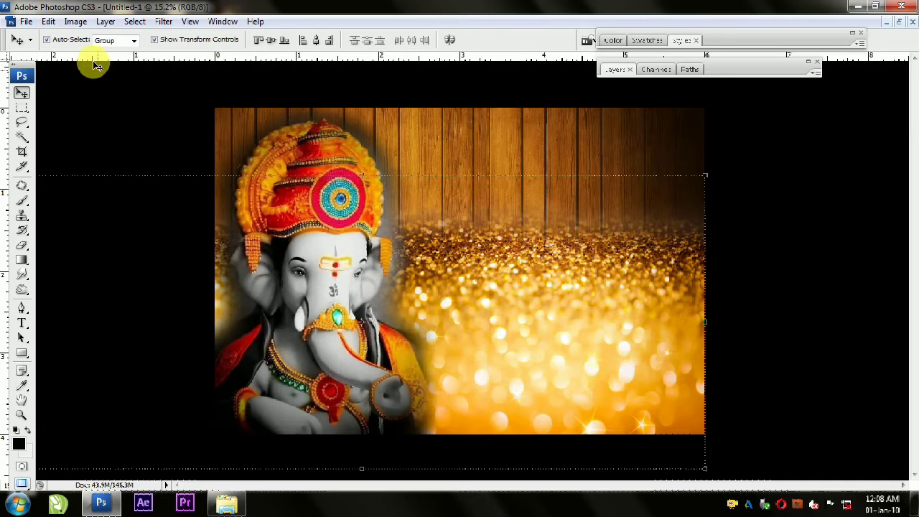
left_click(76, 21)
left_click(127, 436)
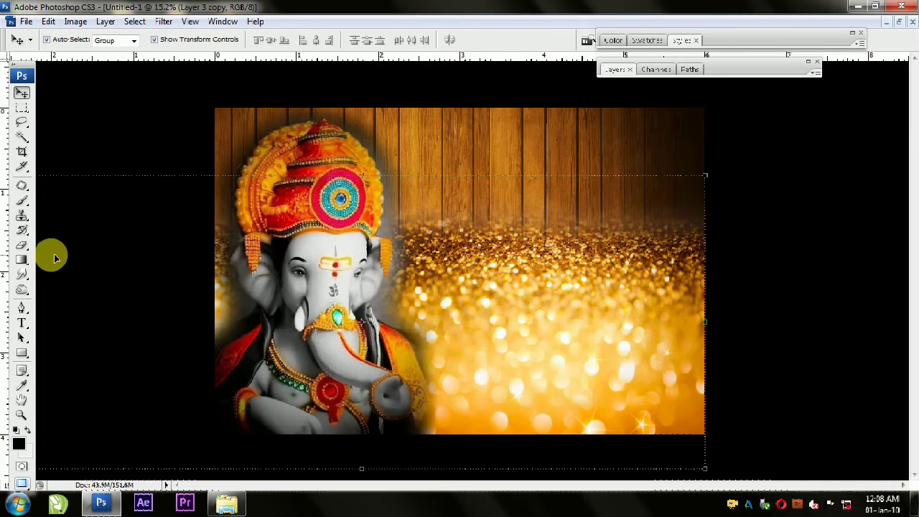
Step: Soften the upper edge of the merged glitter layer with an enlarged eraser and move the layer up slightly
left_click(22, 244)
key("bracketright")
key("bracketright")
key("bracketright")
key("bracketright")
key("bracketright")
key("bracketright")
key("bracketright")
key("bracketright")
mouse_move(204, 216)
left_mouse_down()
mouse_move(732, 217)
mouse_move(782, 206)
left_mouse_up()
key("v")
left_click_drag(635, 409, 636, 386)
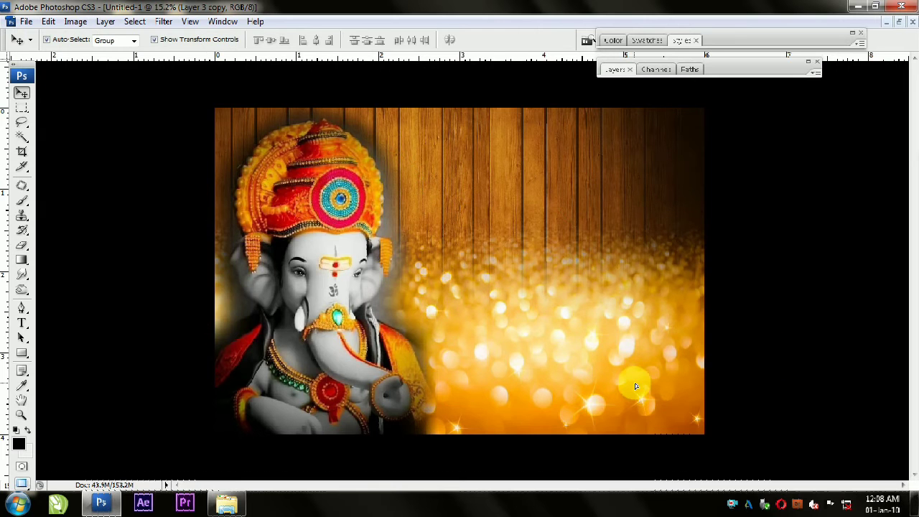
Step: Widen the merged glitter layer to about 120% and shift it slightly to the left
left_click_drag(711, 304, 770, 302)
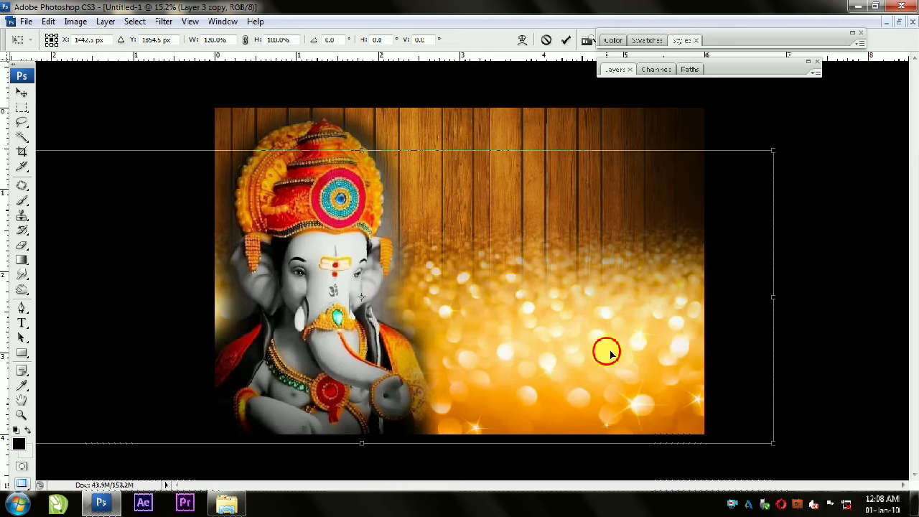
key("Return")
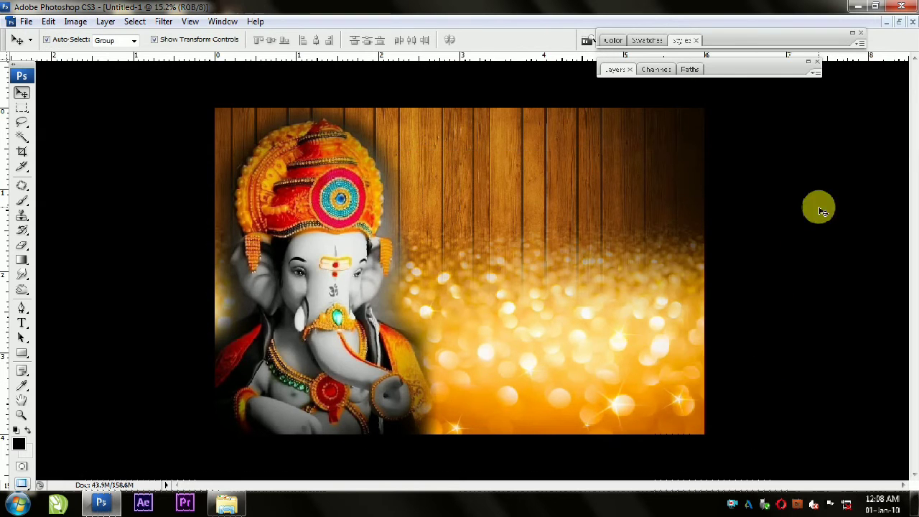
left_click(682, 311)
left_click(814, 237)
Step: Add a gradient fill layer with the Radial style on top of the layer stack
left_click(726, 74)
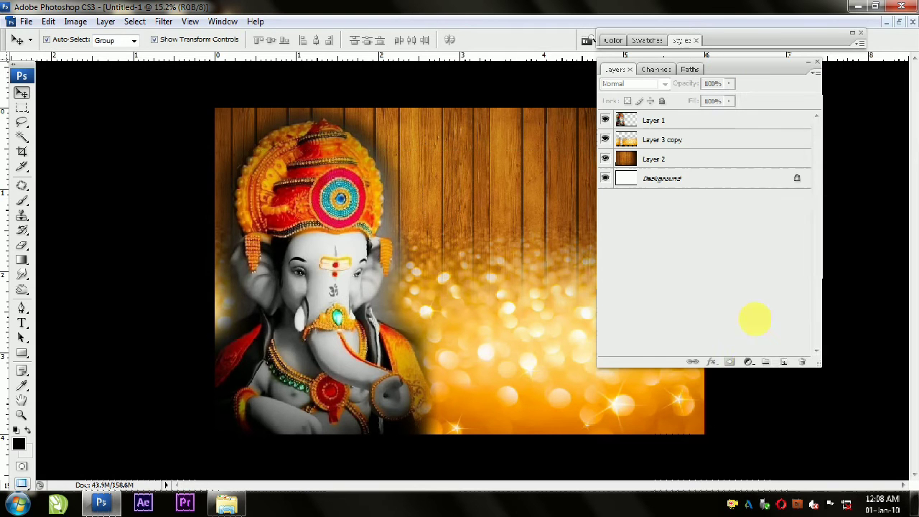
left_click(748, 363)
left_click(781, 115)
left_click(643, 290)
left_click(643, 316)
Step: Set the starting colour stop of the fill's gradient to white (ffffff)
left_click(628, 271)
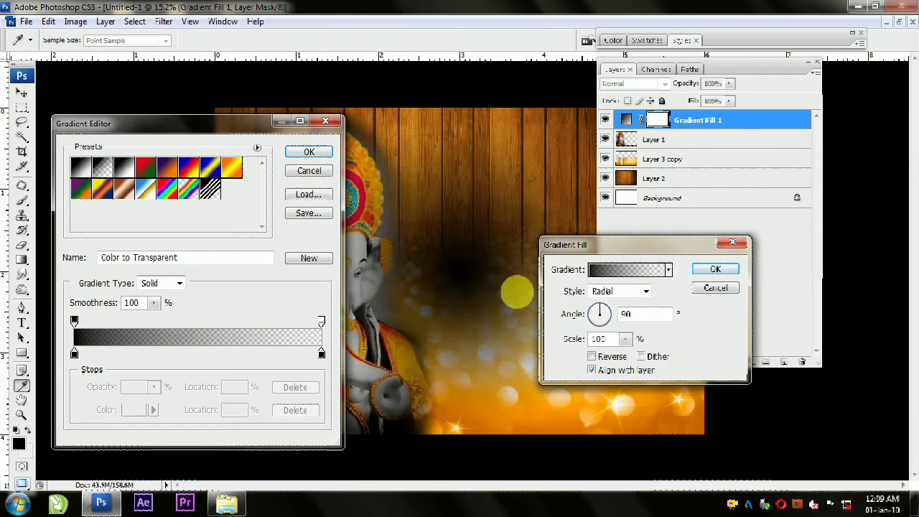
left_click_drag(275, 354, 66, 351)
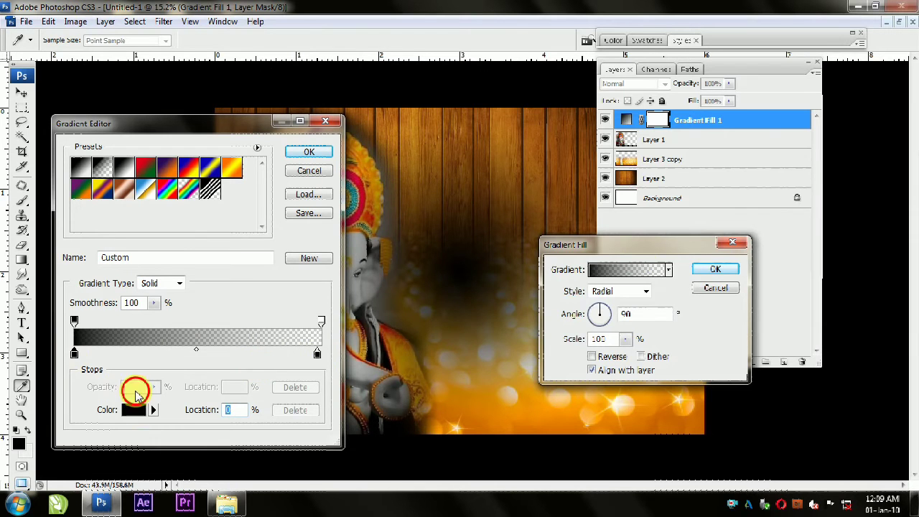
left_click(138, 410)
left_click_drag(718, 125, 746, 121)
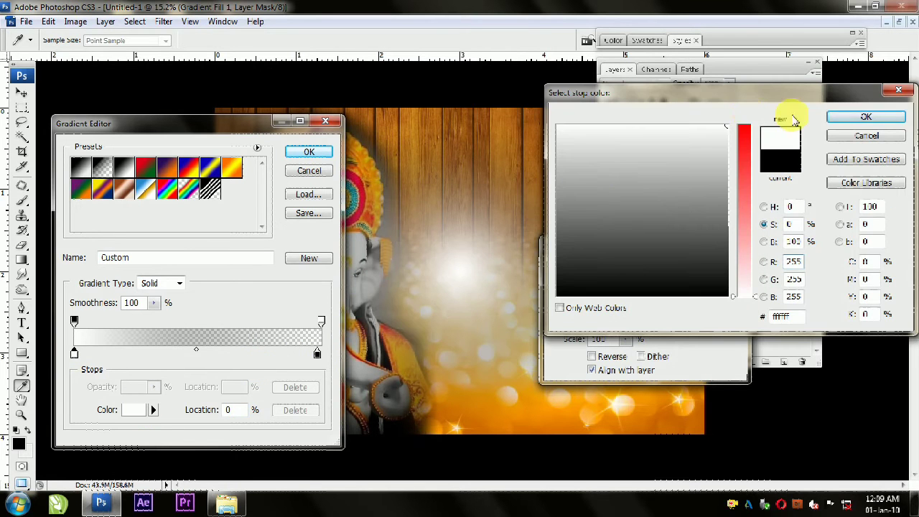
left_click(862, 117)
left_click(318, 354)
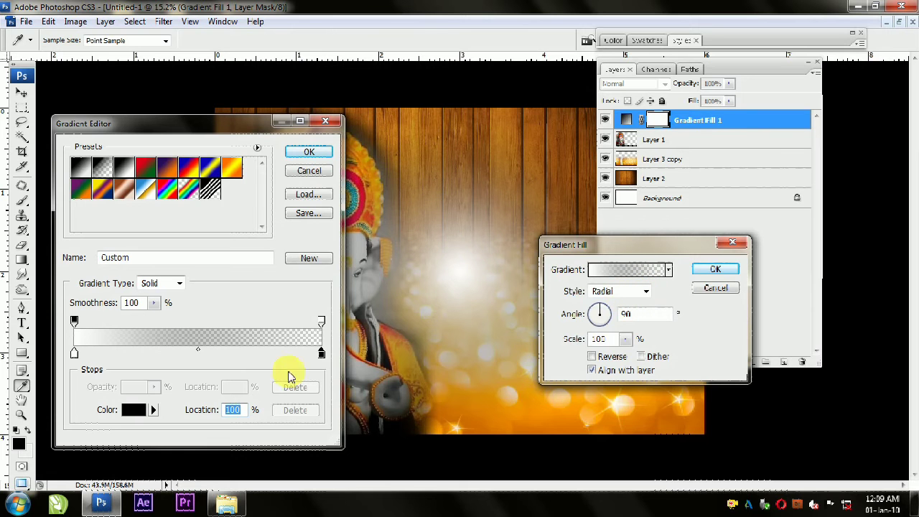
left_click(307, 154)
Step: Apply the radial gradient fill and turn on Reverse in the fill layer's settings
left_click(715, 273)
left_click(476, 69)
left_click_drag(728, 72, 757, 72)
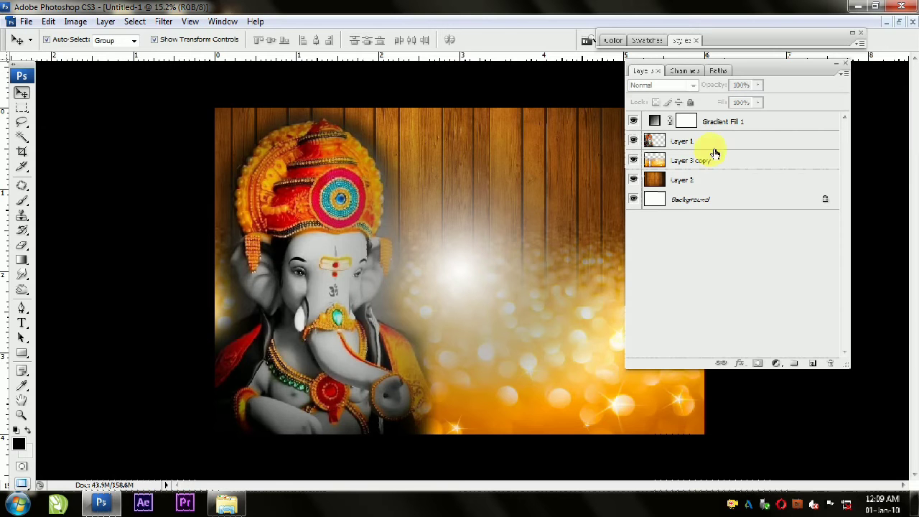
double_click(695, 127)
left_click(523, 167)
double_click(661, 126)
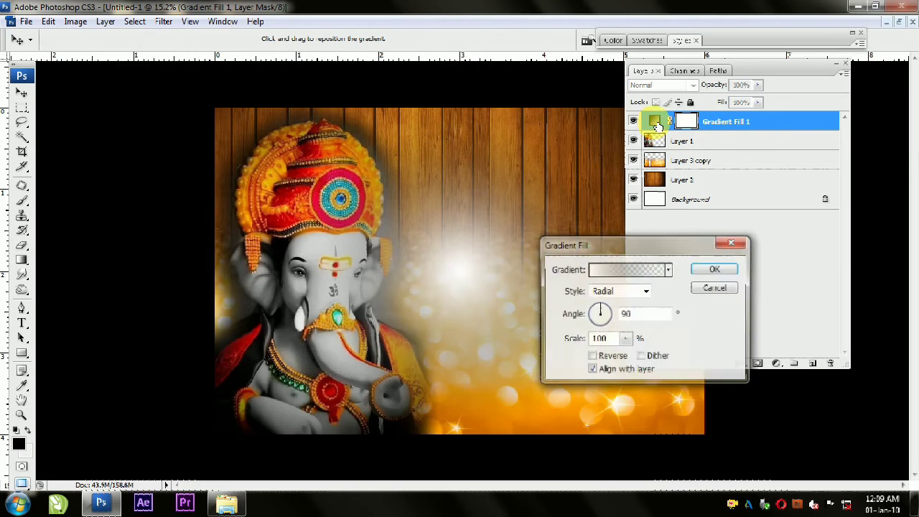
left_click(591, 357)
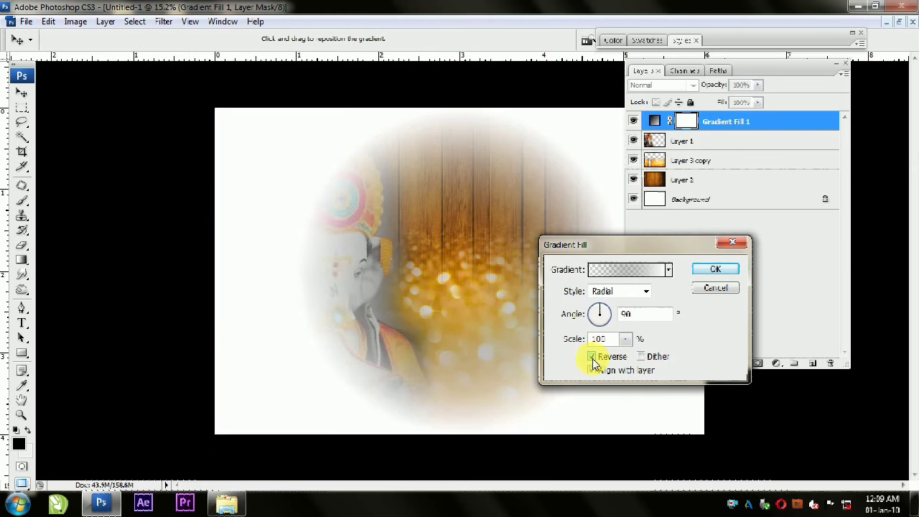
Step: Set the gradient's starting colour stop to black and apply the reversed gradient fill
left_click(630, 269)
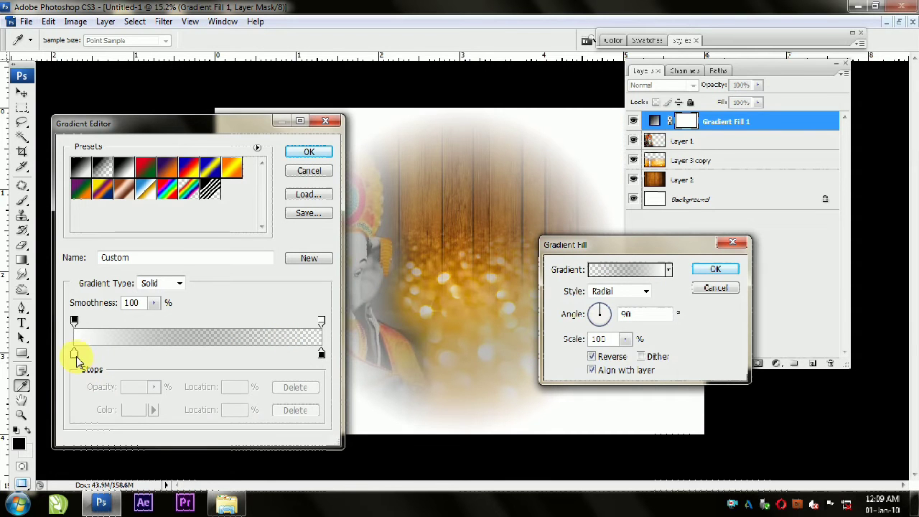
left_click(151, 411)
left_click(725, 294)
left_click(849, 122)
left_click(307, 153)
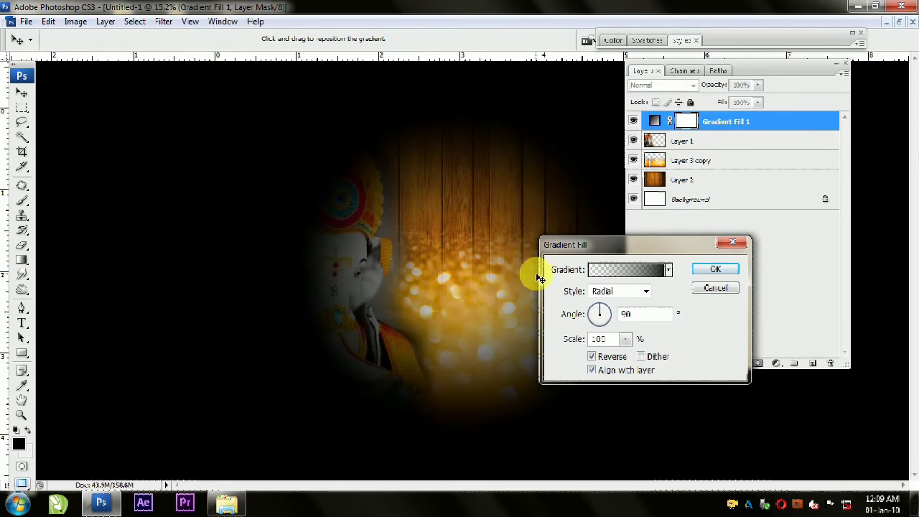
left_click(700, 271)
Step: Set the gradient fill layer's blend mode to Soft Light and move the Ganesha layer above it
left_click(694, 85)
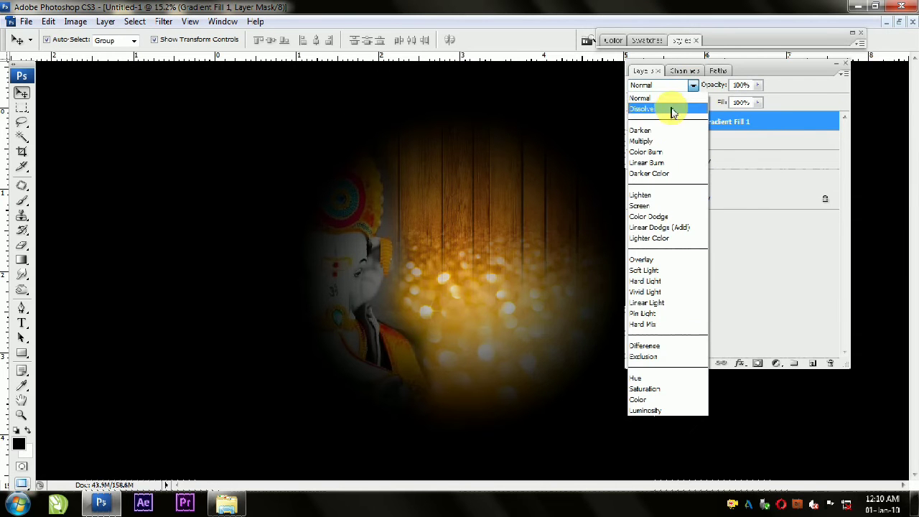
left_click(668, 279)
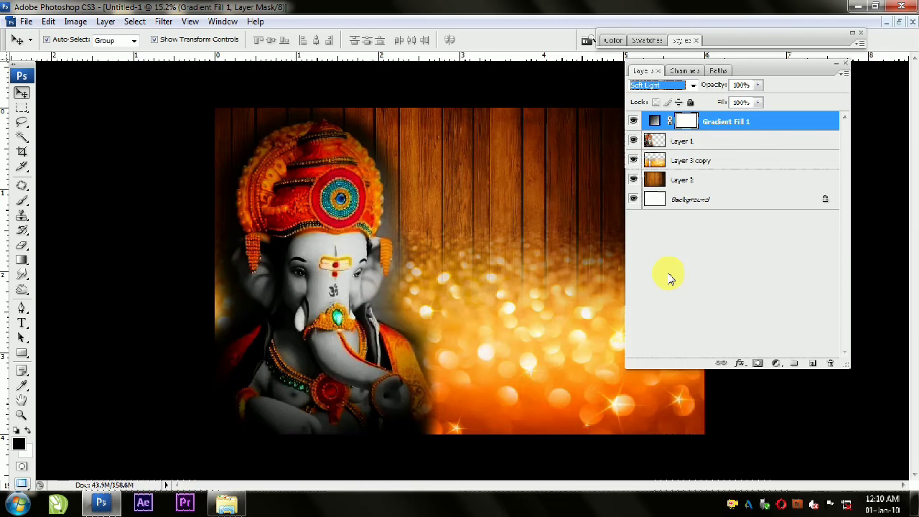
left_click_drag(695, 141, 720, 120)
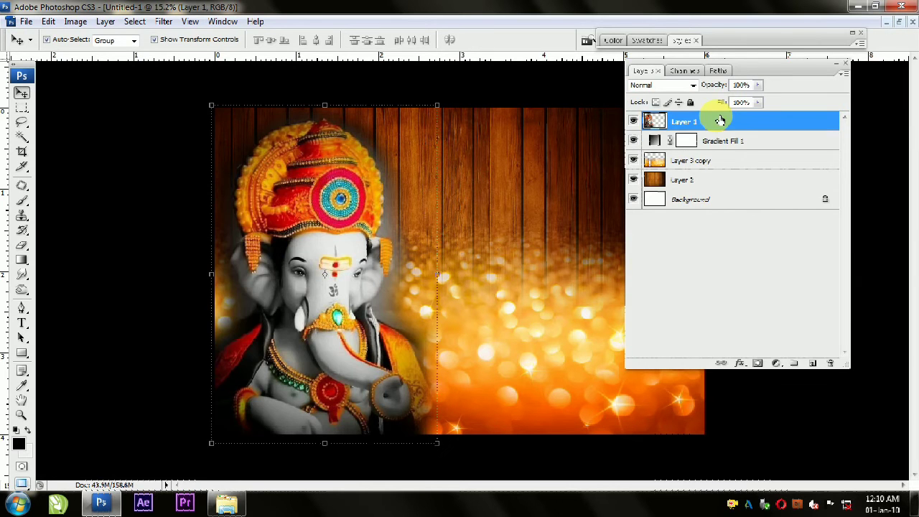
double_click(754, 72)
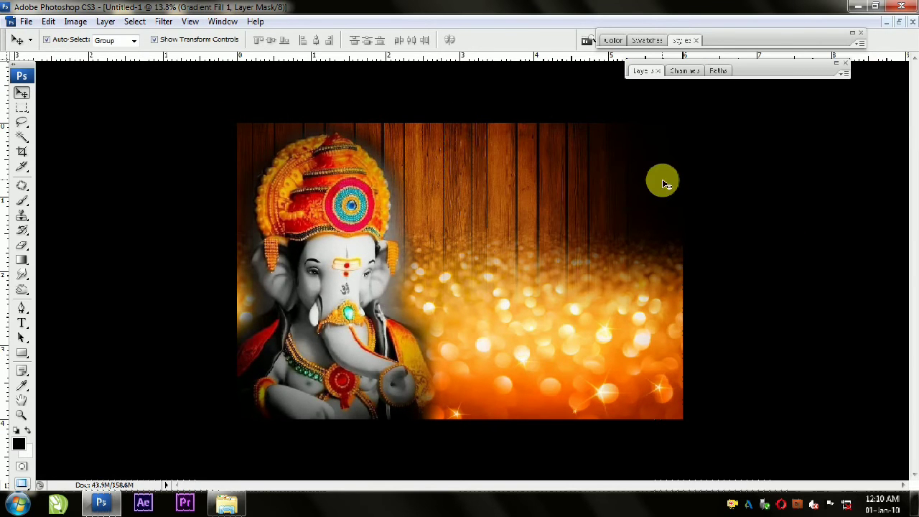
double_click(747, 71)
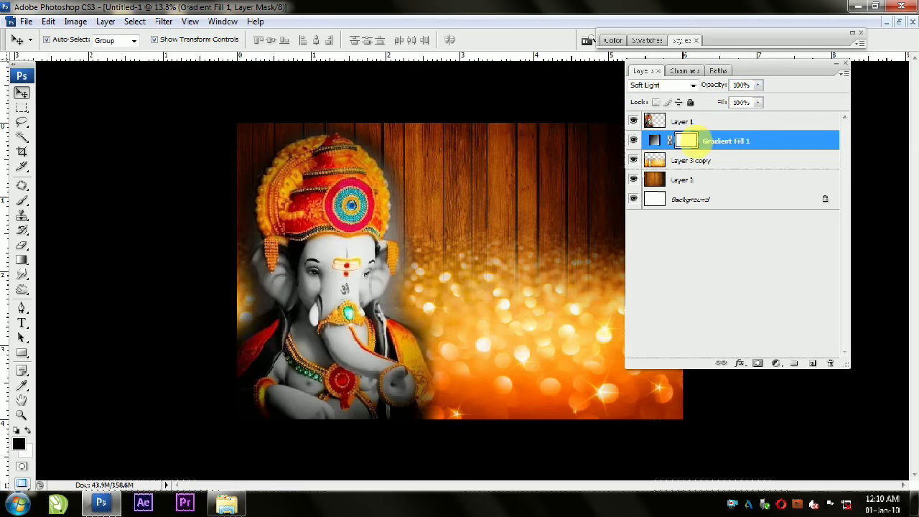
double_click(743, 73)
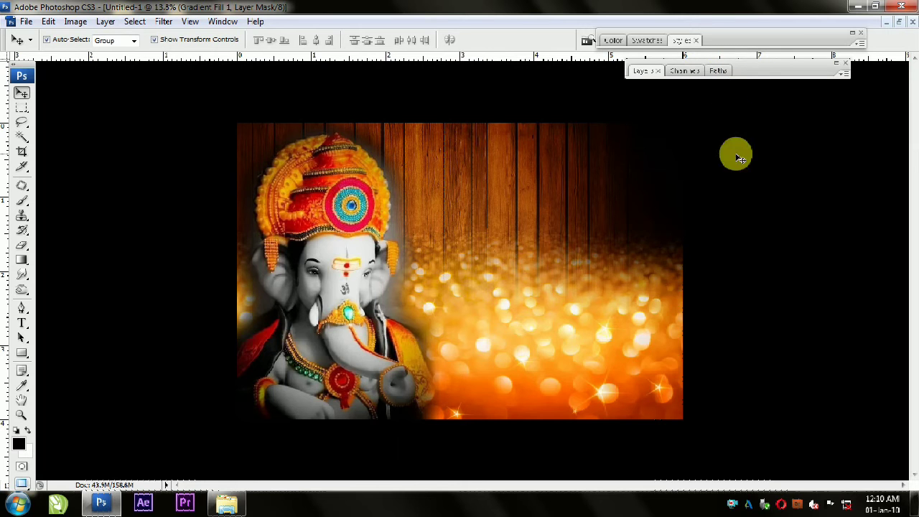
Step: Add a white colour stop to the fill layer's gradient and place it at about the 67% location
scroll(471, 198, "down", 2)
left_click(641, 70)
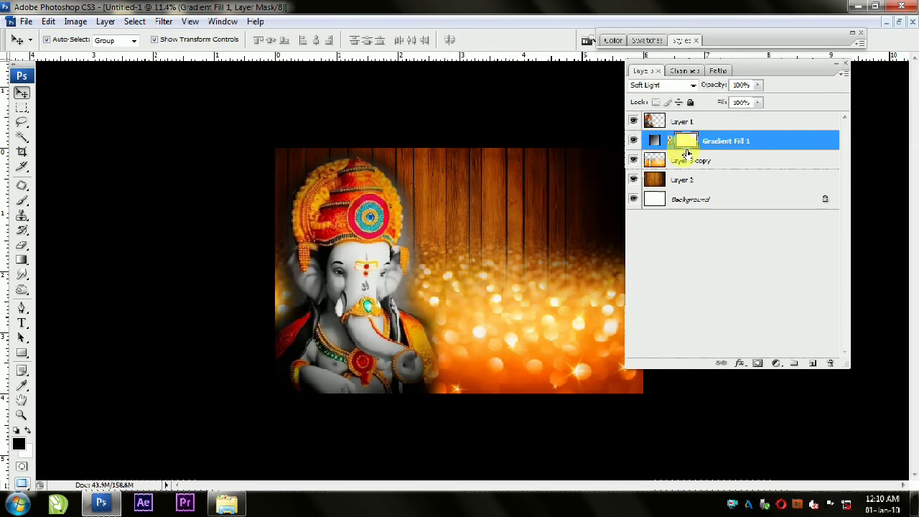
double_click(664, 141)
left_click(632, 269)
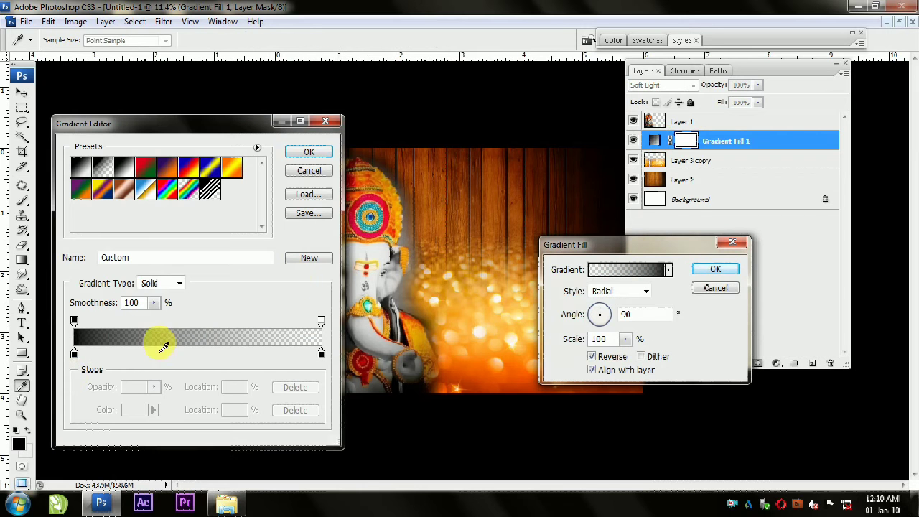
double_click(98, 353)
left_click_drag(656, 195, 609, 232)
left_click(677, 244)
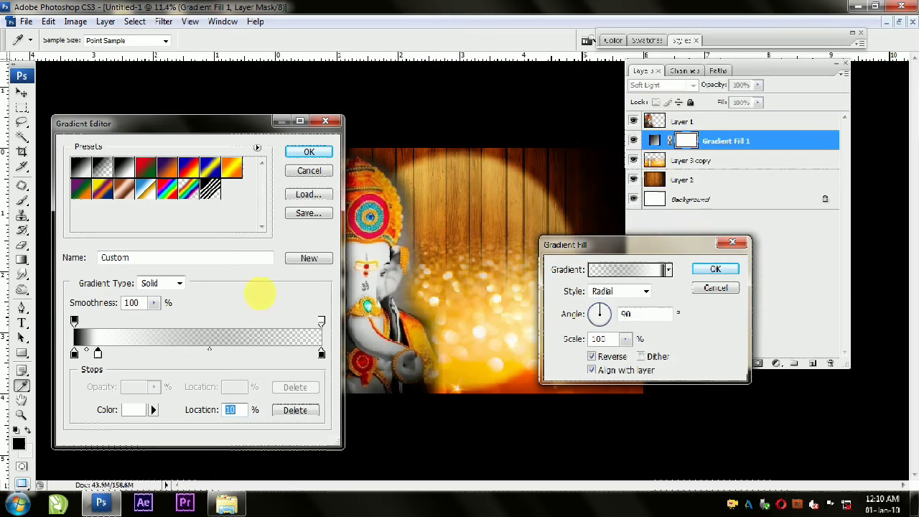
left_click_drag(98, 355, 242, 358)
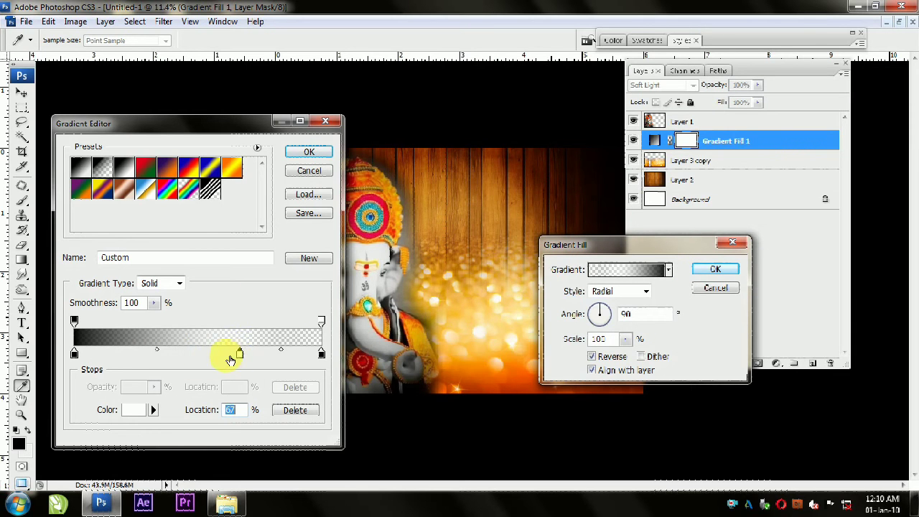
Step: Add a second white colour stop at about the 44% location and apply the changed gradient fill
left_click_drag(103, 353, 185, 360)
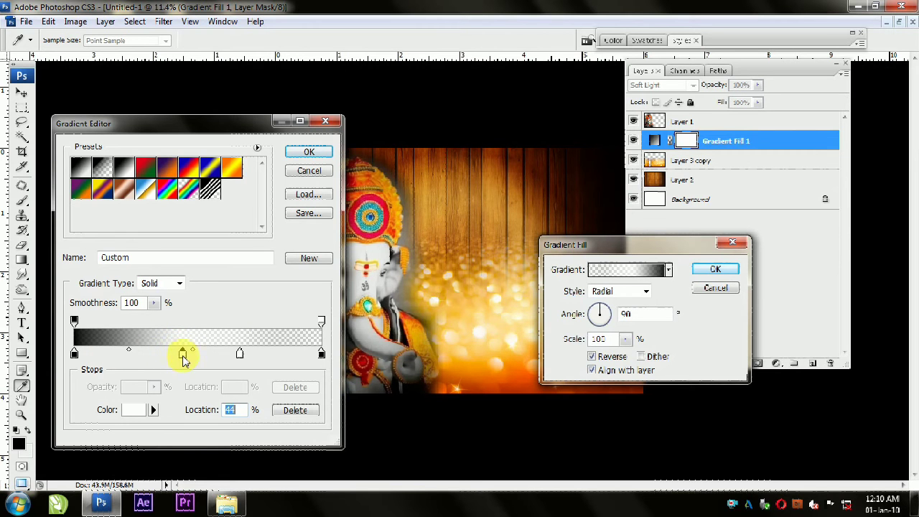
left_click(321, 159)
left_click(698, 268)
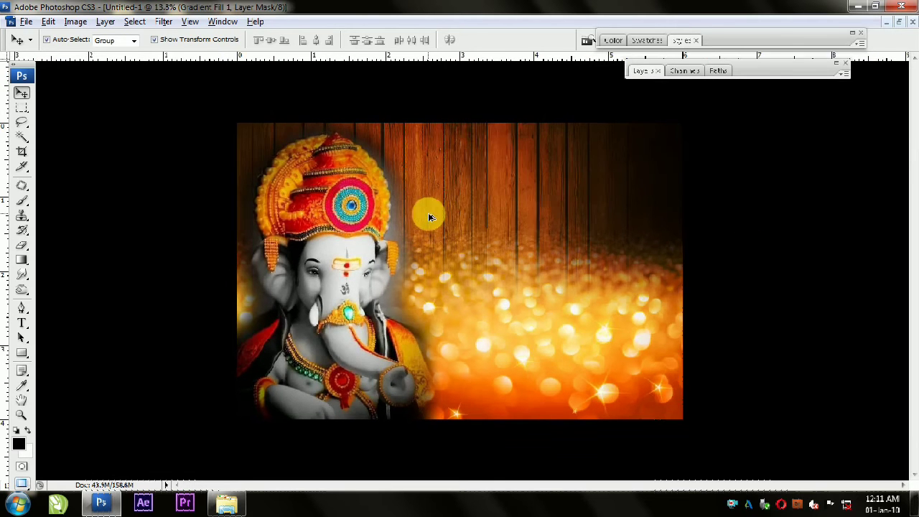
Step: Add the text गणेश मुती in the Shivaji05 font over the planks beside Ganesha
left_click(22, 322)
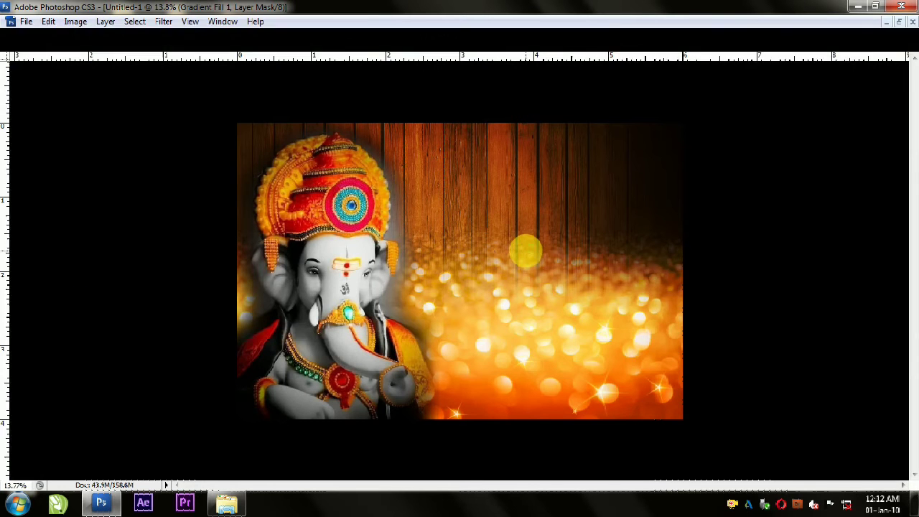
left_click(470, 232)
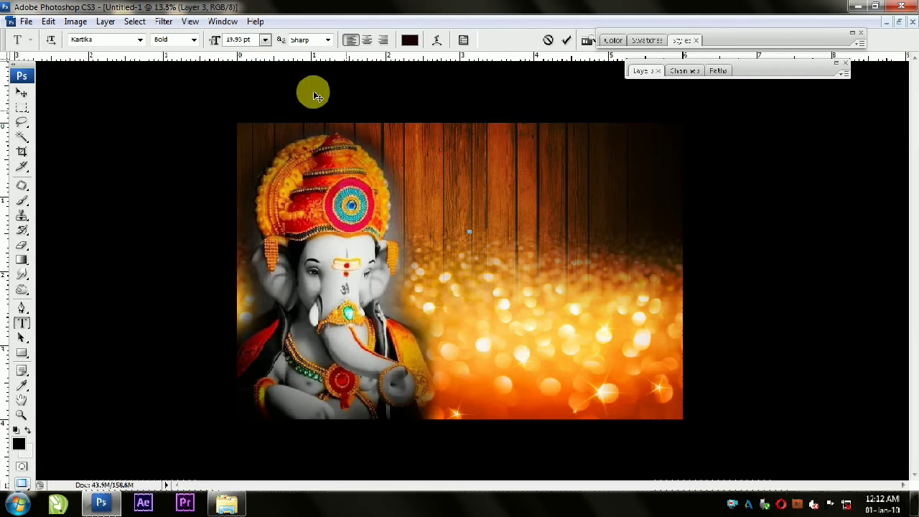
left_click(140, 40)
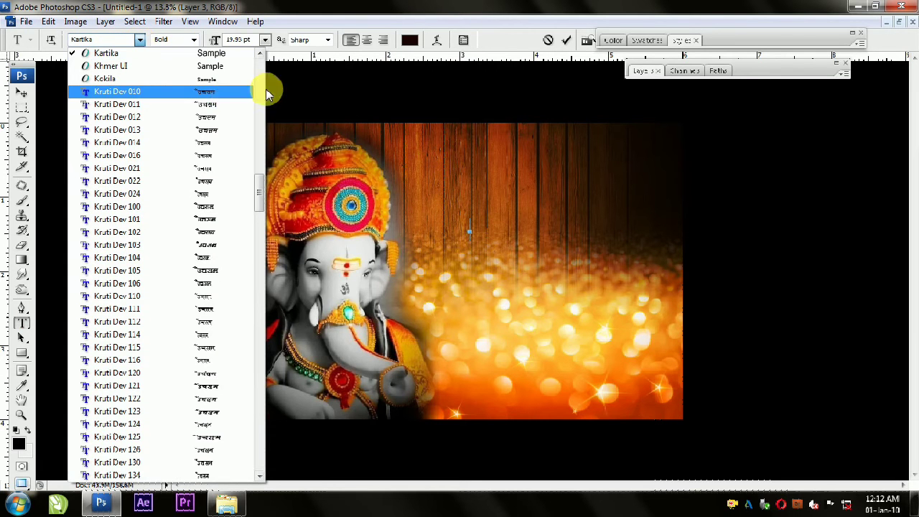
left_click(261, 207)
left_click_drag(260, 207, 260, 345)
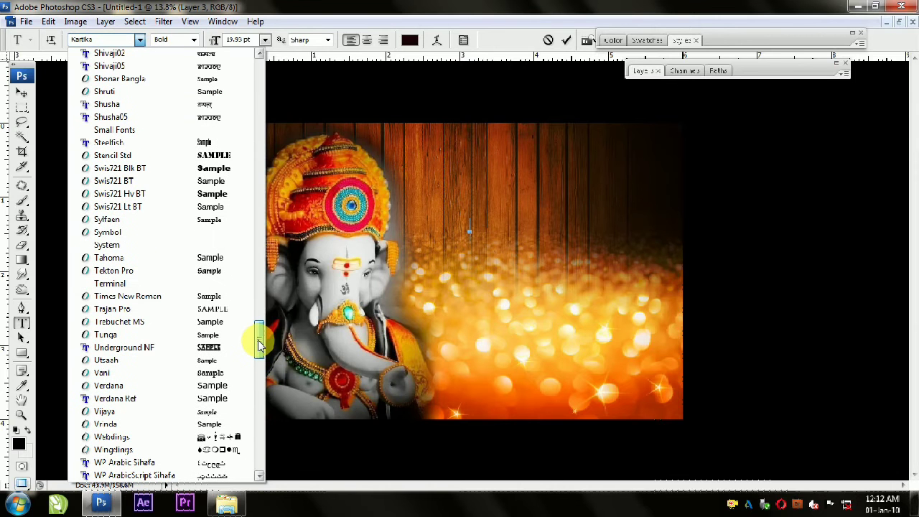
scroll(205, 70, "up", 1)
left_click(211, 83)
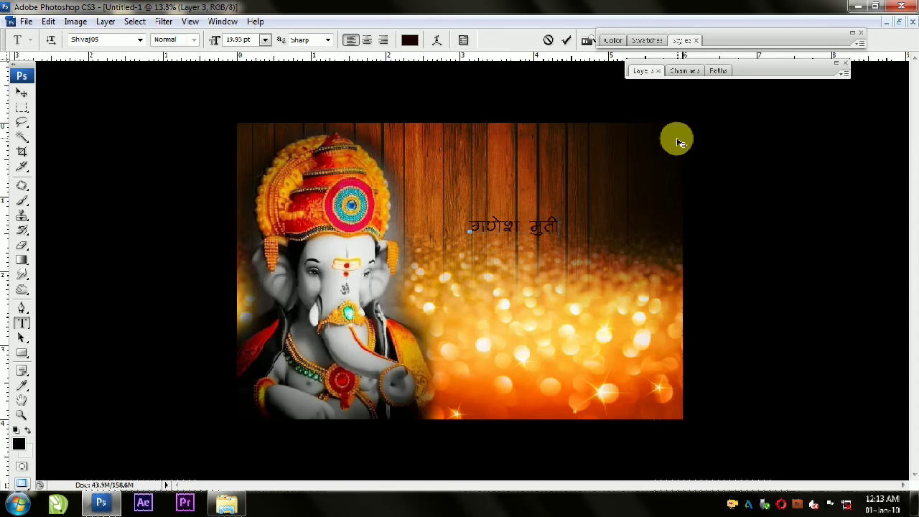
left_click(24, 97)
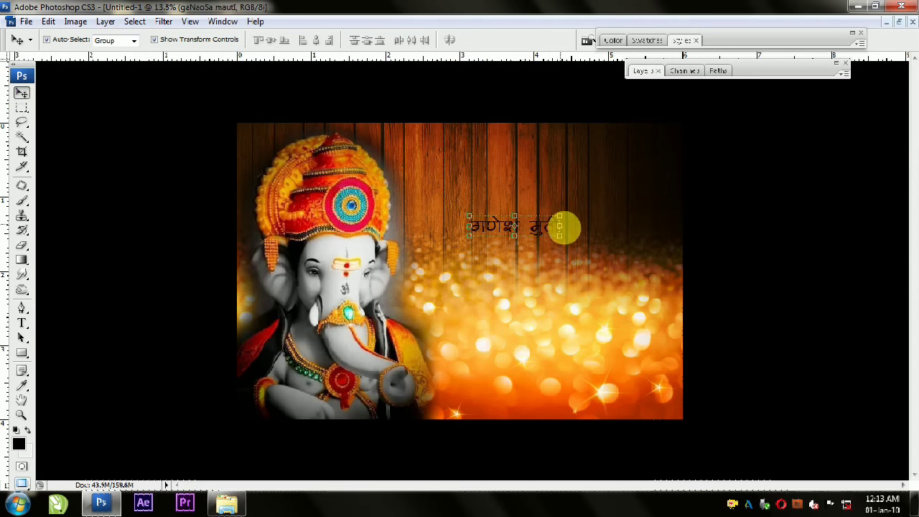
Step: Enlarge the text to about 275%, move it up over the planks and narrow it to fit the space beside Ganesha
key("ctrl+t")
left_click_drag(561, 239, 640, 291)
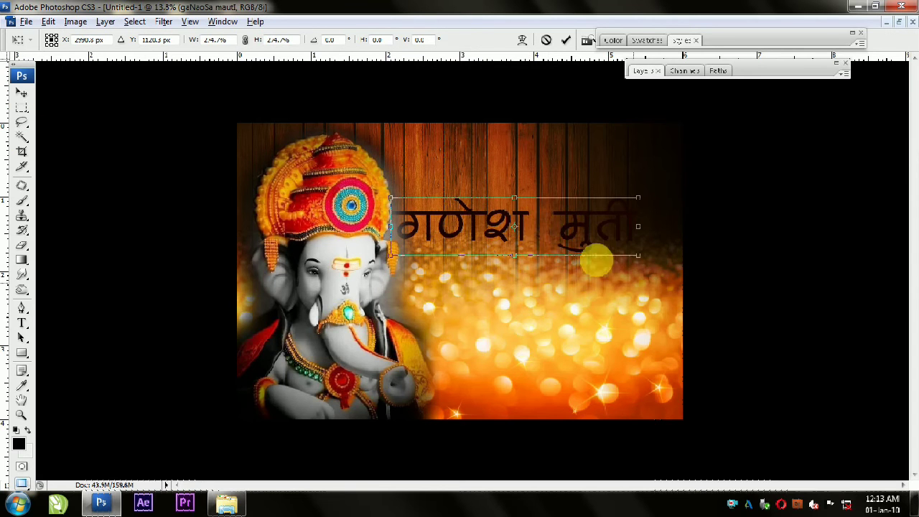
double_click(530, 221)
left_click_drag(529, 220, 553, 196)
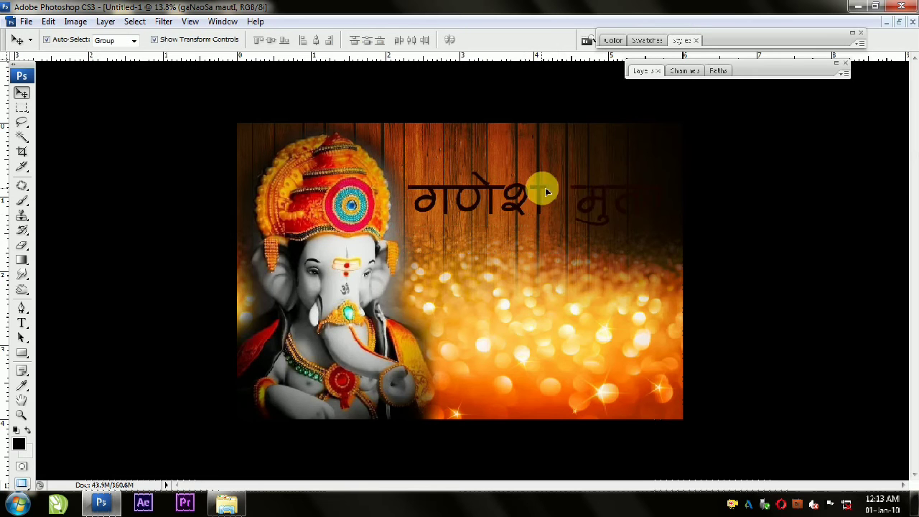
left_click_drag(657, 204, 604, 198)
key("Return")
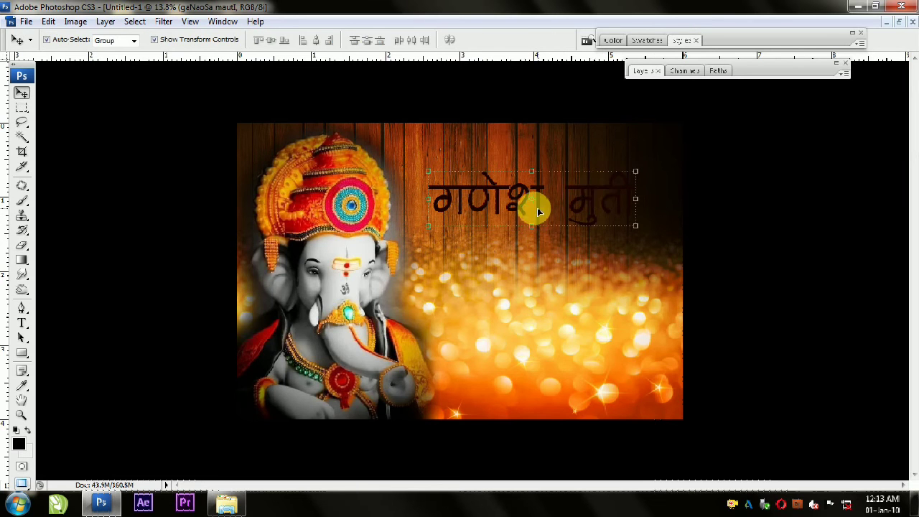
Step: Shrink the space between the two words of the Hindi title to 40.75 pt
key("ctrl+plus")
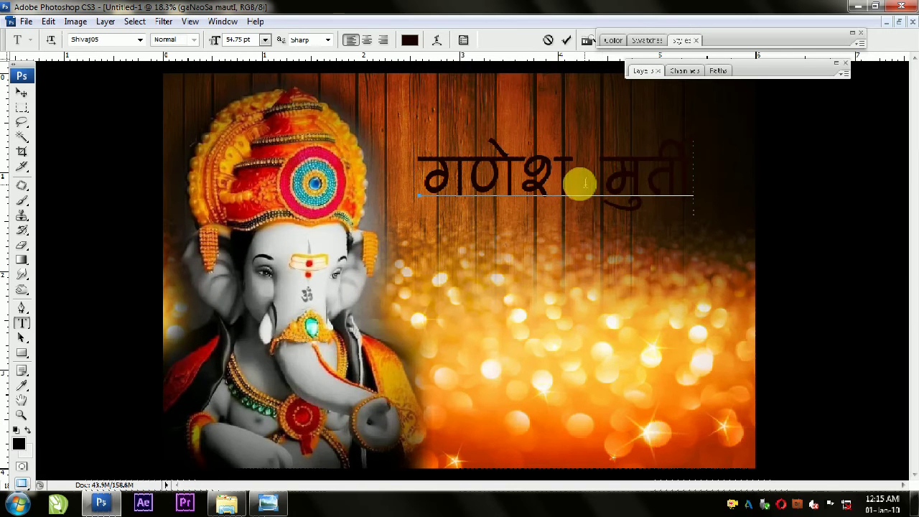
double_click(585, 185)
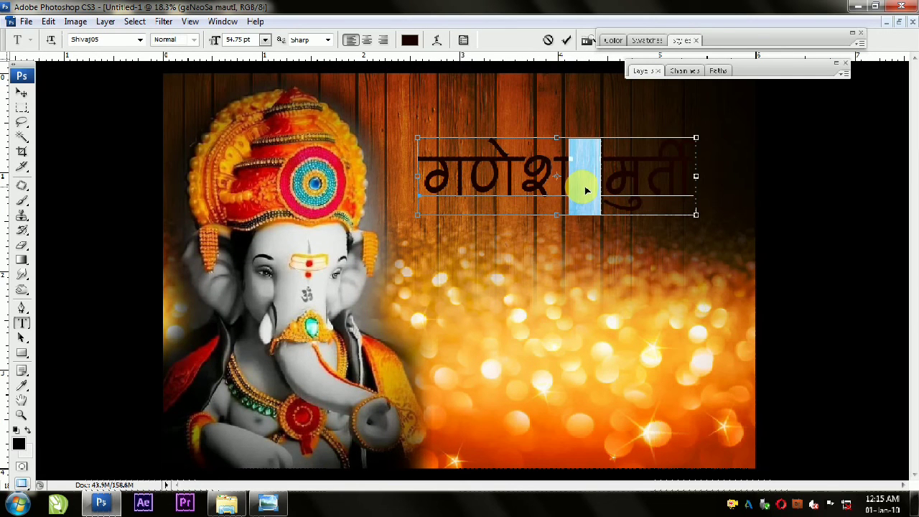
key("ctrl+shift+comma")
key("ctrl+shift+comma")
key("ctrl+shift+comma")
key("ctrl+shift+comma")
key("ctrl+shift+comma")
key("ctrl+shift+comma")
key("ctrl+shift+comma")
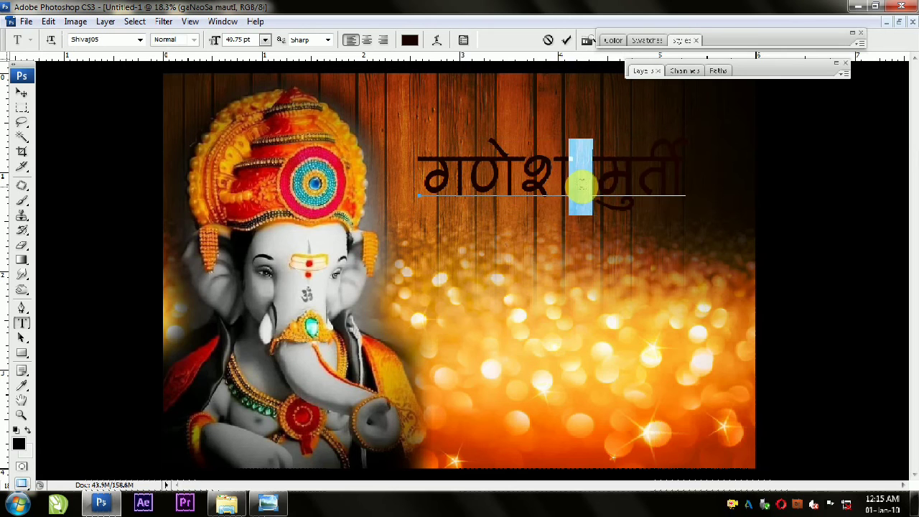
left_click(582, 185)
Step: Change the title's font to Shivaji02
left_click(22, 92)
left_click(22, 323)
left_click(140, 40)
scroll(148, 61, "up", 1)
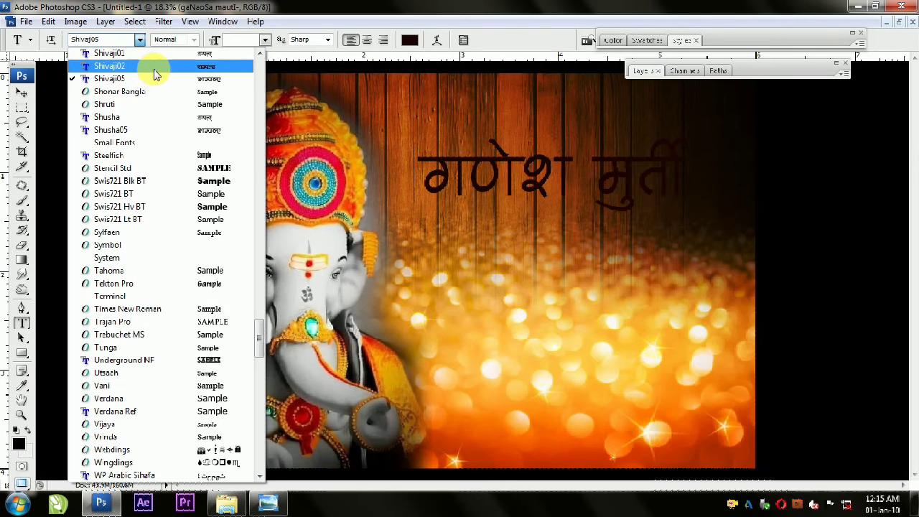
left_click(155, 66)
left_click(21, 92)
Step: Enlarge the title to span the planks beside Ganesha and move it slightly up
left_click_drag(625, 211, 727, 249)
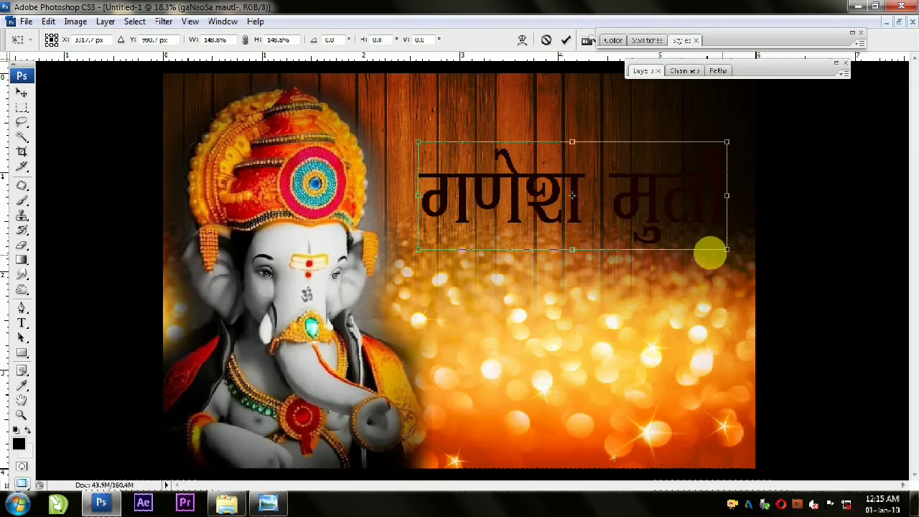
left_click_drag(418, 141, 400, 135)
key("Return")
left_click_drag(503, 188, 504, 179)
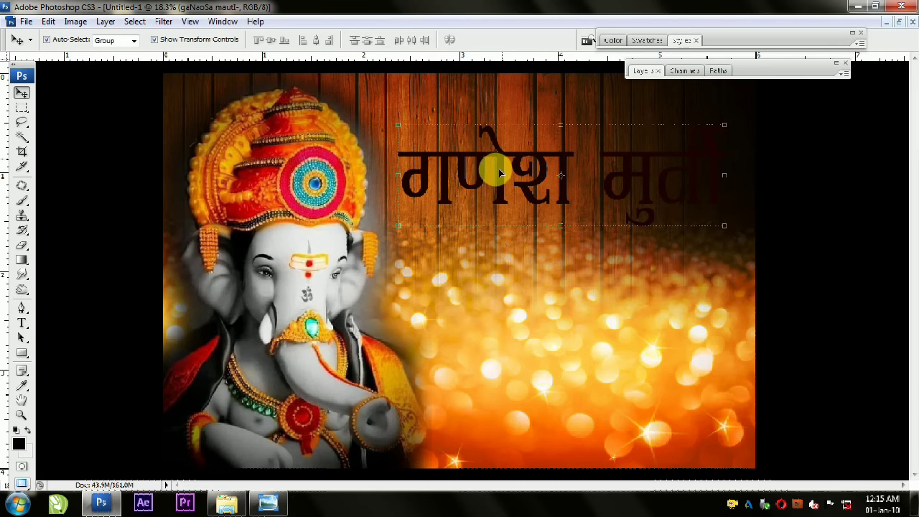
Step: Add a thickened white outside Stroke effect to the title text layer
left_click_drag(759, 75, 785, 64)
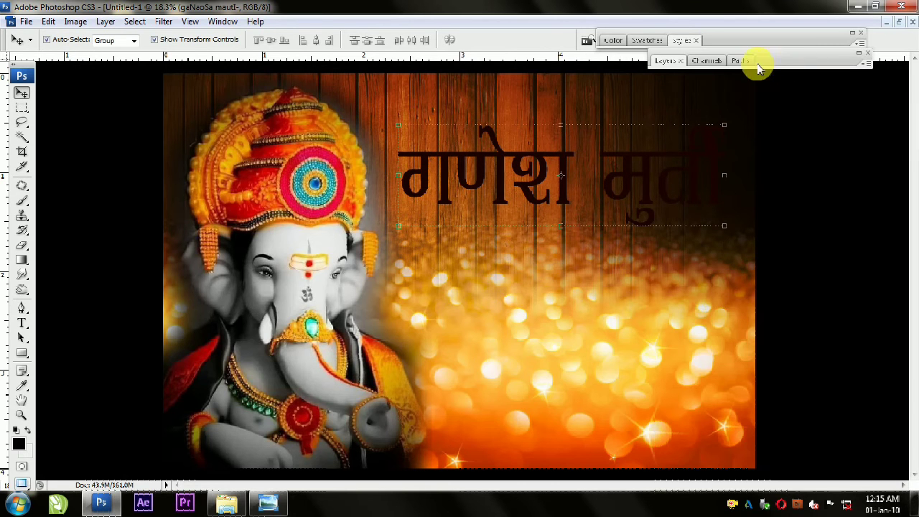
left_click(664, 60)
left_click(764, 351)
left_click(764, 338)
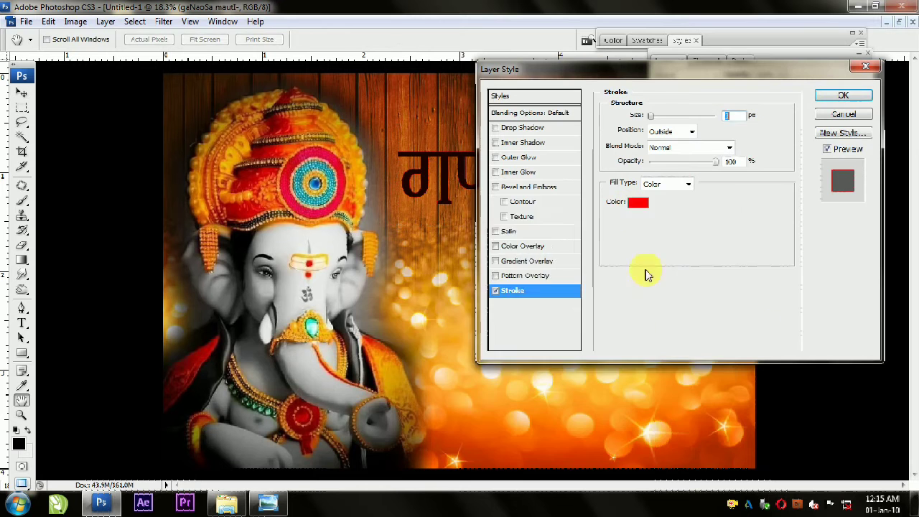
left_click(638, 202)
left_click(553, 429)
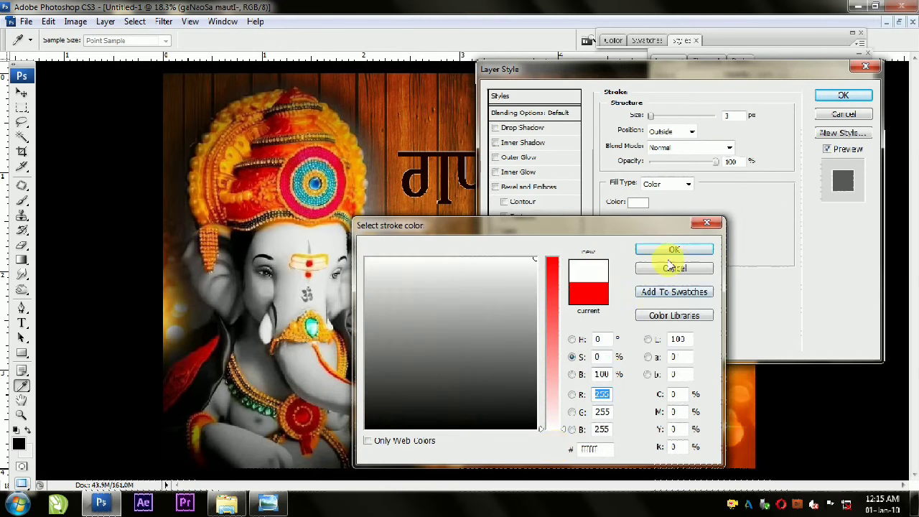
left_click(674, 250)
key("Up")
key("Up")
key("Up")
key("Up")
key("Up")
key("Up")
key("Up")
key("Up")
key("Up")
key("Up")
key("Up")
key("Up")
key("Up")
key("Up")
left_click(819, 96)
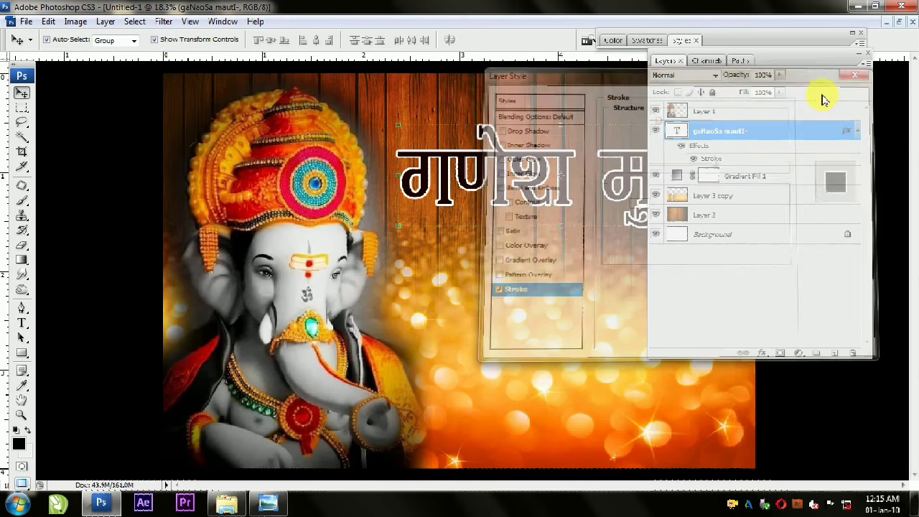
Step: Apply the glossy red preset layer style with an orange centre to the title text
left_click(686, 40)
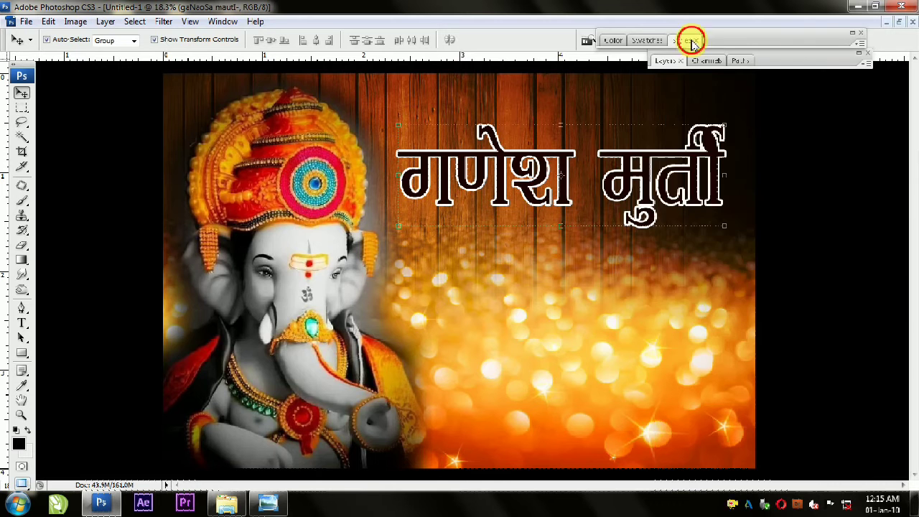
left_click(746, 280)
left_click_drag(818, 40, 277, 99)
Step: Change the title's stroke colour to white (ffffff) and set its size to 17 px
left_click(664, 61)
left_click(763, 353)
left_click(780, 349)
left_click(637, 204)
left_click_drag(468, 277, 503, 437)
left_click(461, 258)
left_click_drag(552, 400, 553, 452)
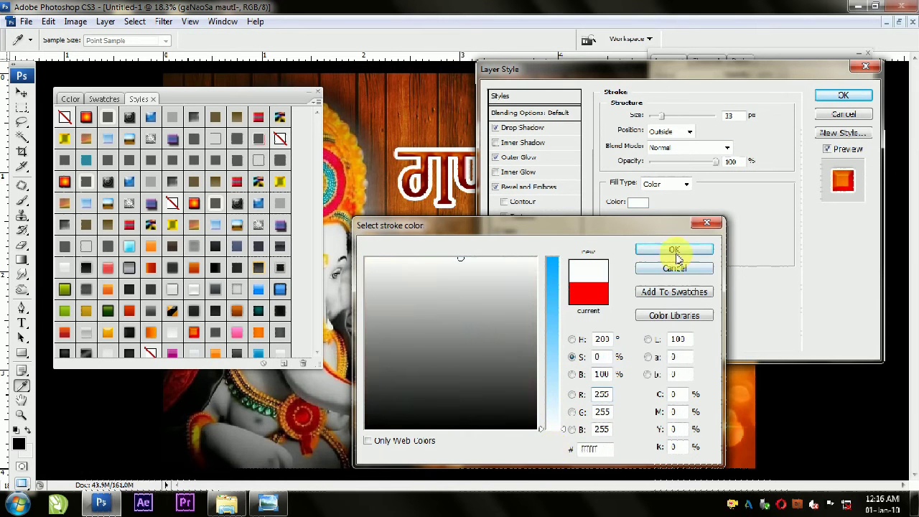
left_click(675, 251)
left_click_drag(643, 83, 473, 251)
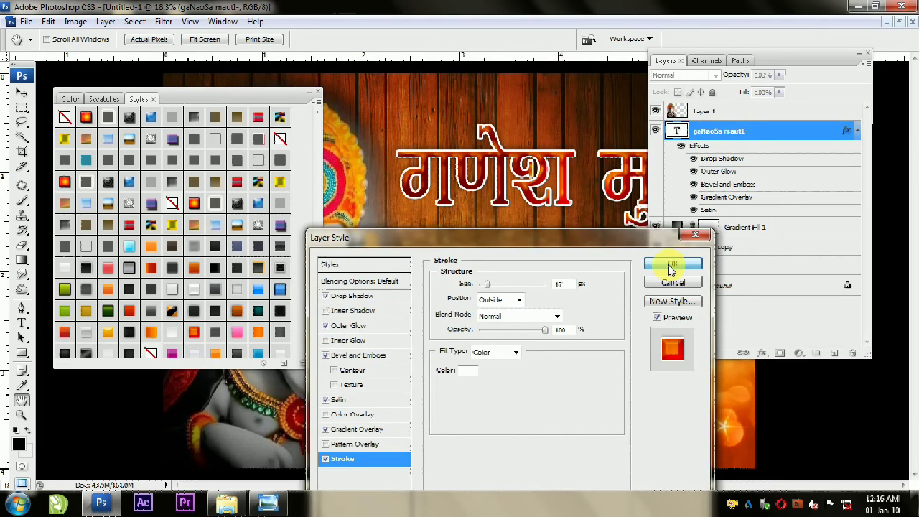
left_click(671, 265)
Step: Scale the title's layer effects to 50%
key("ctrl+0")
double_click(772, 62)
scroll(598, 166, "up", 3)
scroll(601, 168, "down", 2)
key("alt+l")
key("y")
key("f")
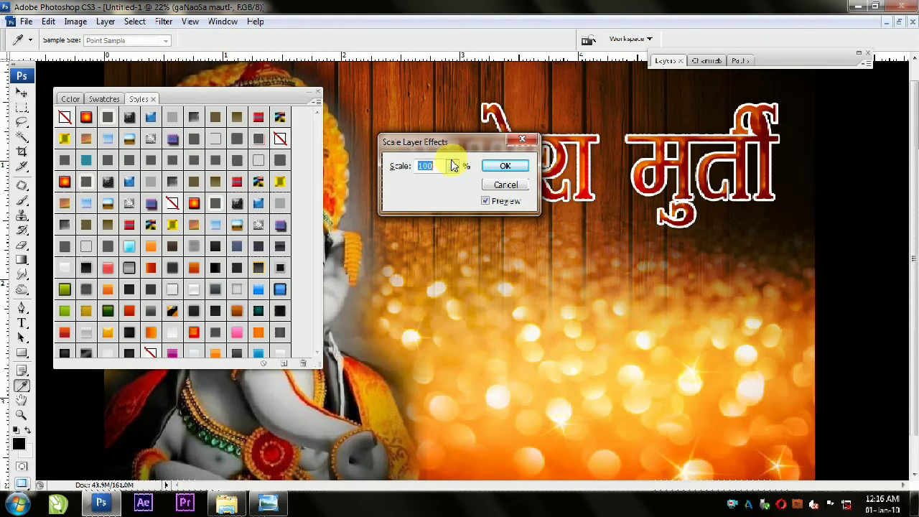
type("50")
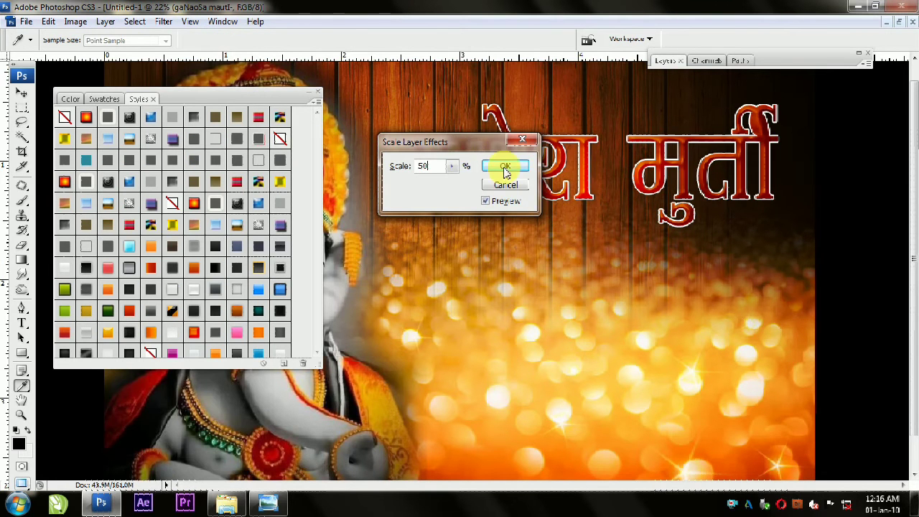
left_click(505, 166)
key("v")
scroll(615, 168, "up", 2)
scroll(611, 166, "down", 3)
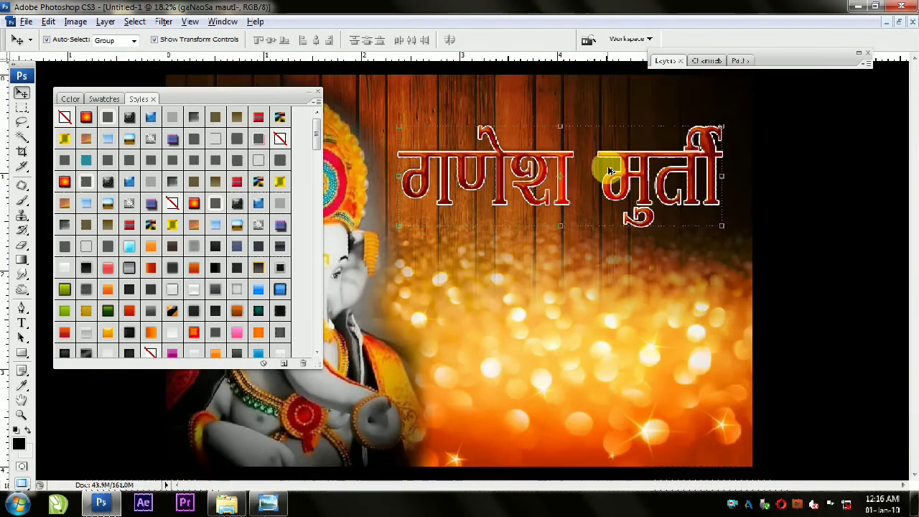
scroll(609, 166, "up", 1)
Step: Set the title's drop shadow colour to white (ffffff)
double_click(280, 100)
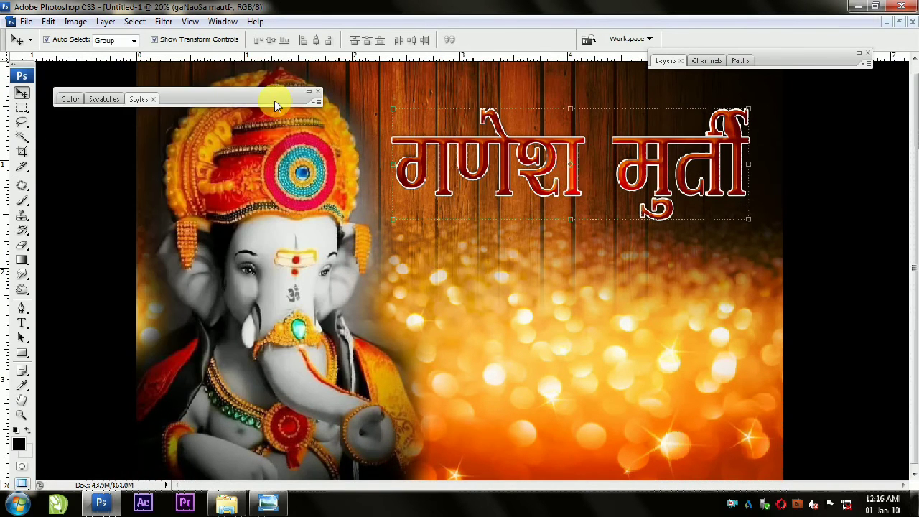
left_click_drag(274, 100, 584, 35)
double_click(773, 58)
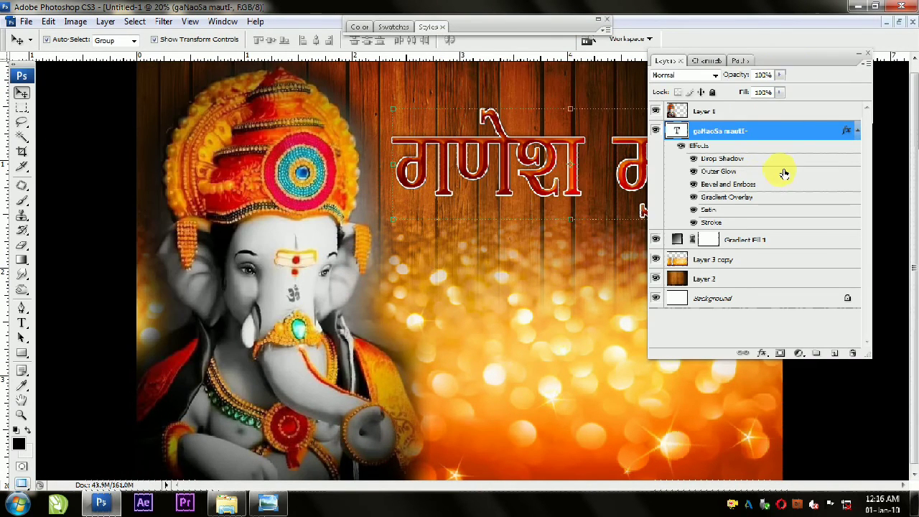
right_click(755, 175)
left_click(795, 204)
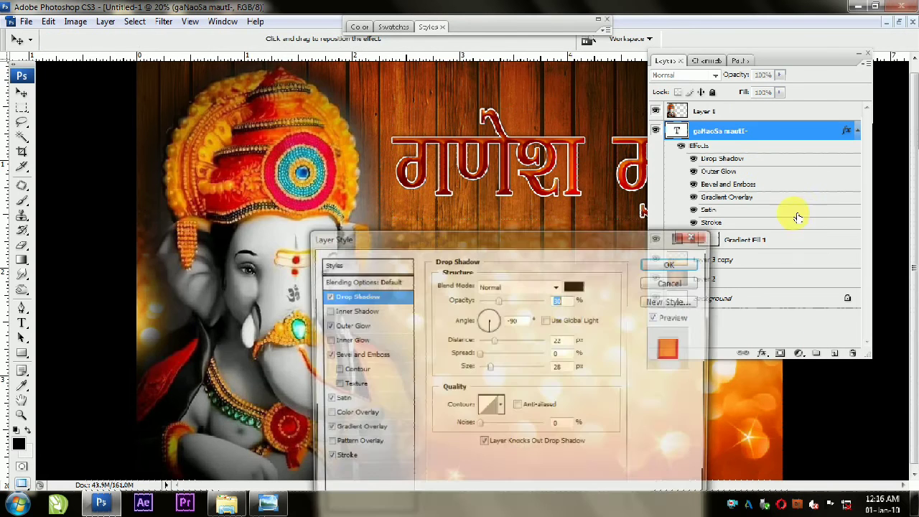
left_click_drag(553, 246, 254, 150)
left_click(276, 189)
left_click(535, 259)
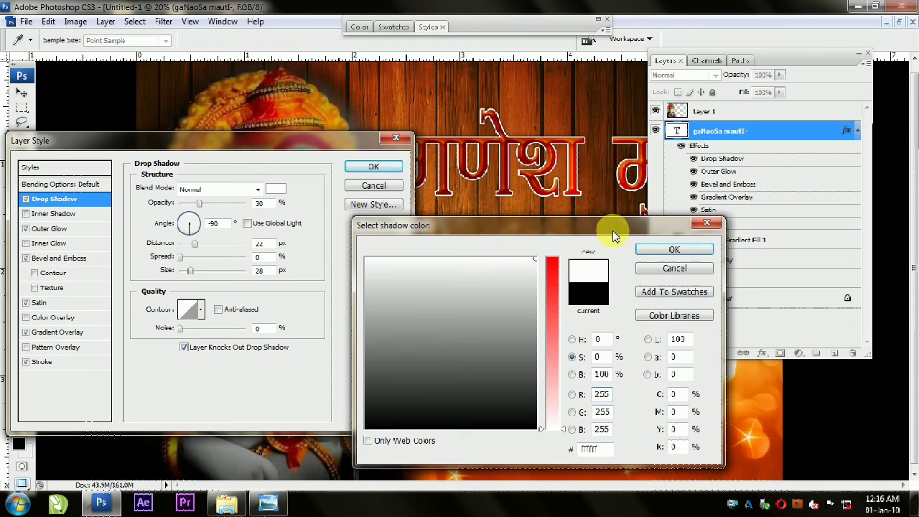
left_click(649, 252)
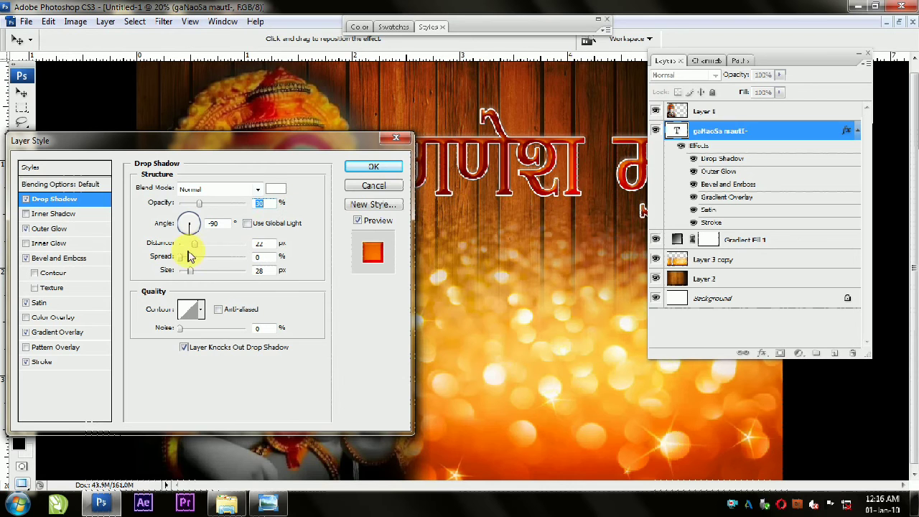
Step: Set the drop shadow to 100% opacity, 0 px distance, about 36% spread and about 59 px size
left_click_drag(206, 274, 209, 271)
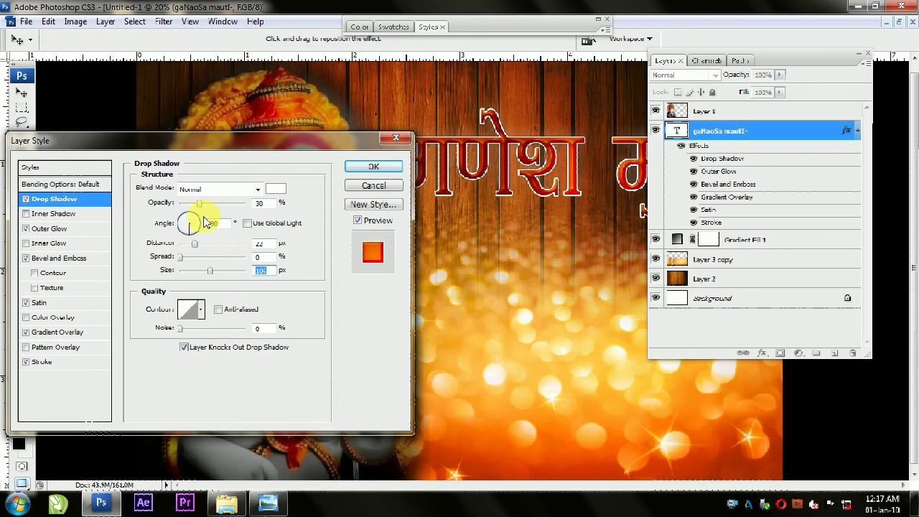
left_click_drag(199, 204, 263, 201)
left_click_drag(180, 258, 163, 243)
left_click_drag(192, 272, 203, 259)
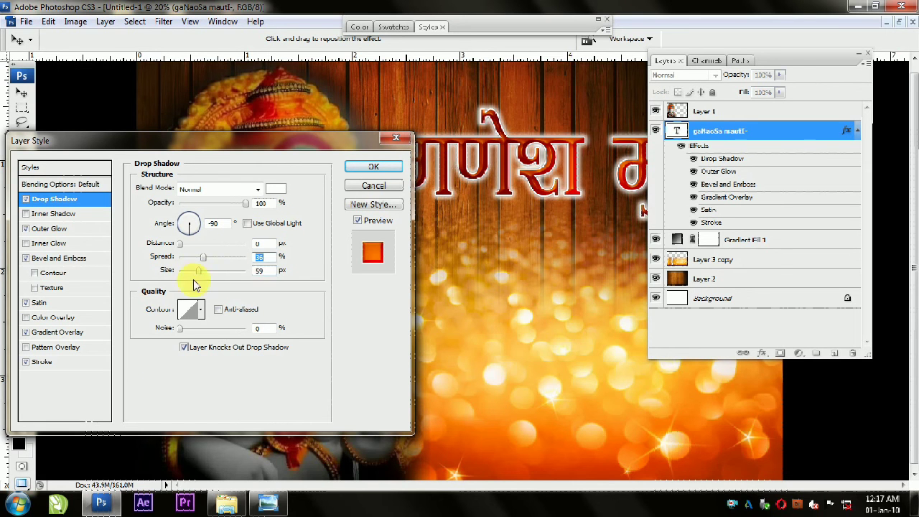
Step: Increase the width of the title's white stroke
left_click(59, 366)
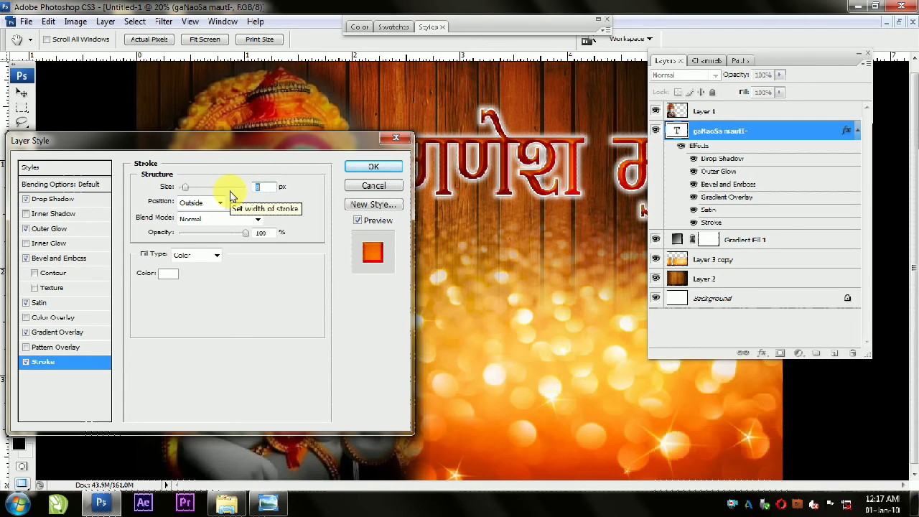
key("Up")
key("Up")
key("Up")
key("Up")
key("Up")
key("Up")
key("Up")
key("Up")
key("Down")
key("Down")
key("Down")
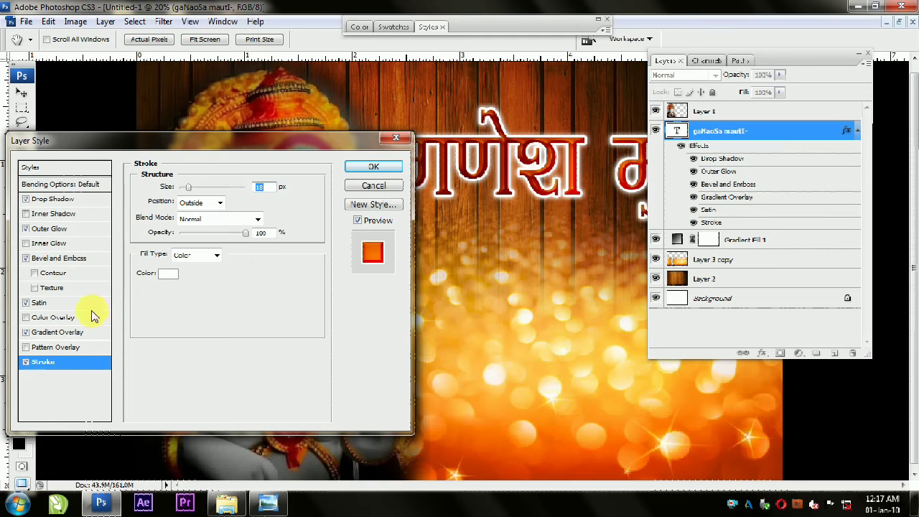
Step: Raise the drop shadow's spread to about 46% and apply the changed title effects
left_click(64, 200)
left_click_drag(203, 262, 212, 266)
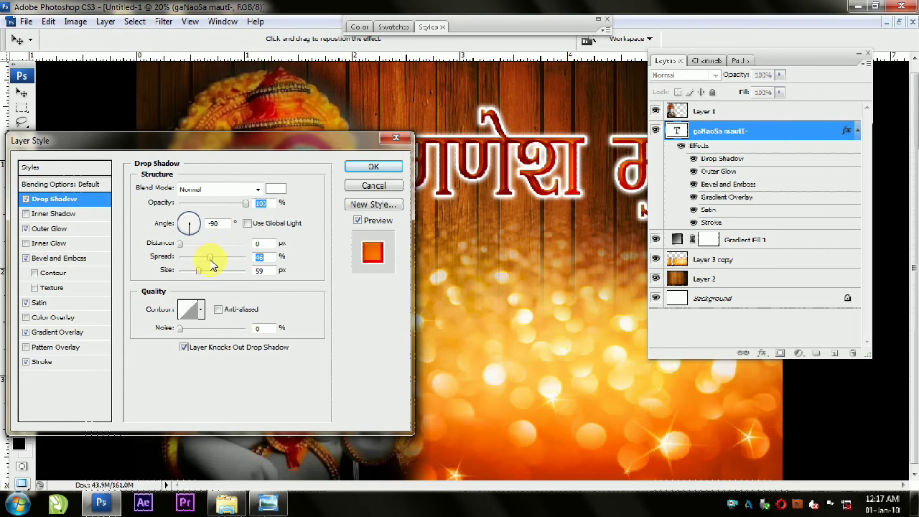
left_click(354, 168)
left_click(560, 22)
left_click(542, 22)
left_click_drag(489, 21, 742, 29)
scroll(208, 239, "down", 1)
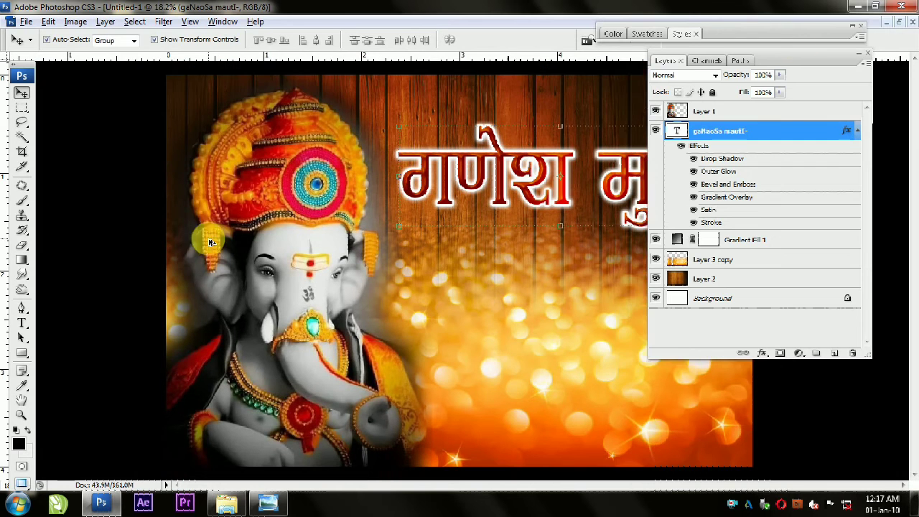
left_click(797, 58)
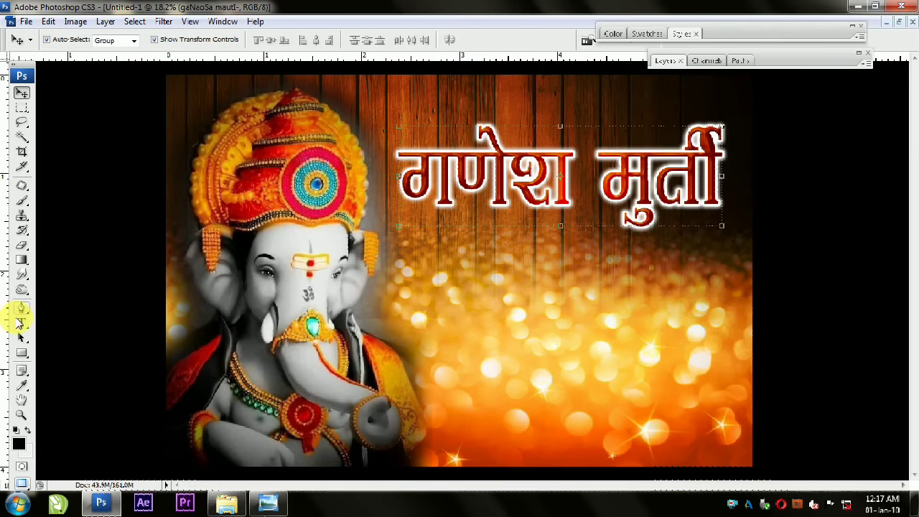
Step: Warp the title text with a horizontal Arc style and a bend of +16%
left_click(22, 323)
left_click(459, 193)
left_click(435, 40)
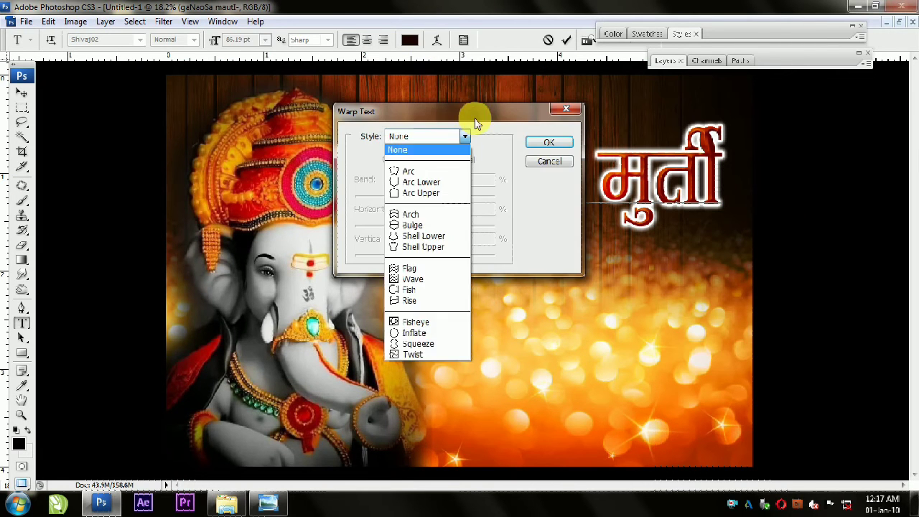
left_click_drag(427, 107, 216, 115)
left_click(246, 137)
left_click(229, 168)
left_click_drag(250, 194, 230, 197)
left_click_drag(256, 103, 206, 241)
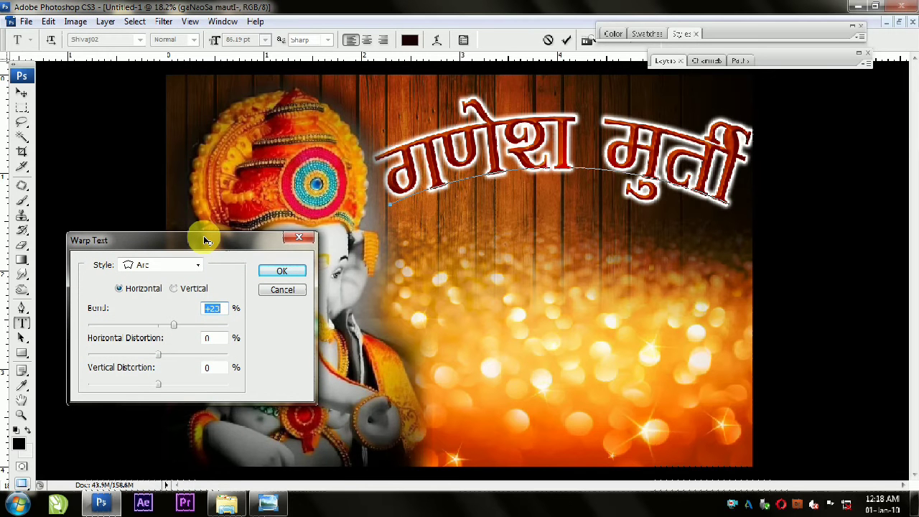
key("Down")
key("Down")
key("Down")
key("Down")
key("Down")
key("Down")
key("Down")
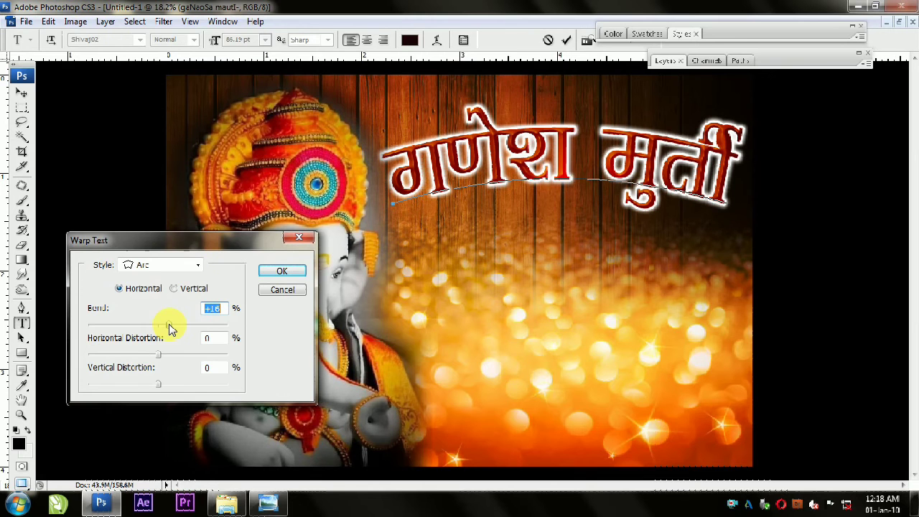
left_click(281, 272)
Step: Narrow the arched title slightly so that it stays inside the banner's edge
left_click(22, 94)
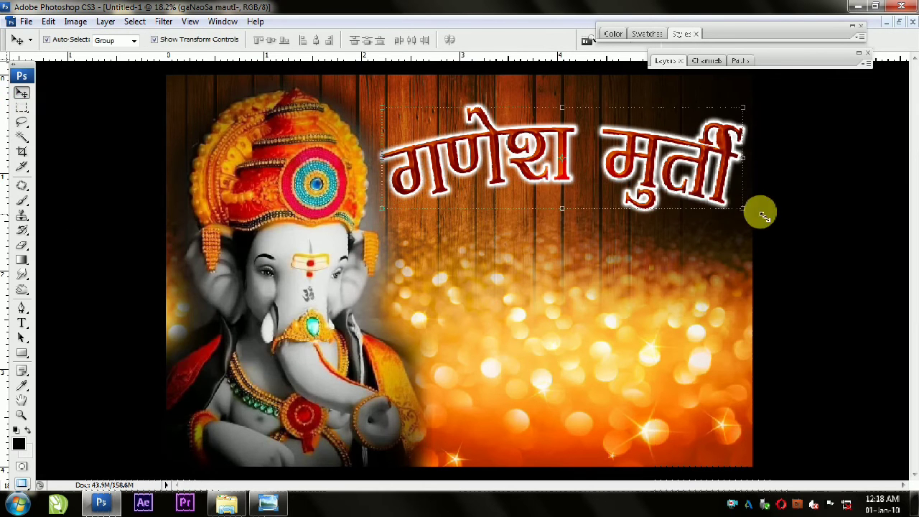
left_click_drag(744, 158, 732, 159)
key("Return")
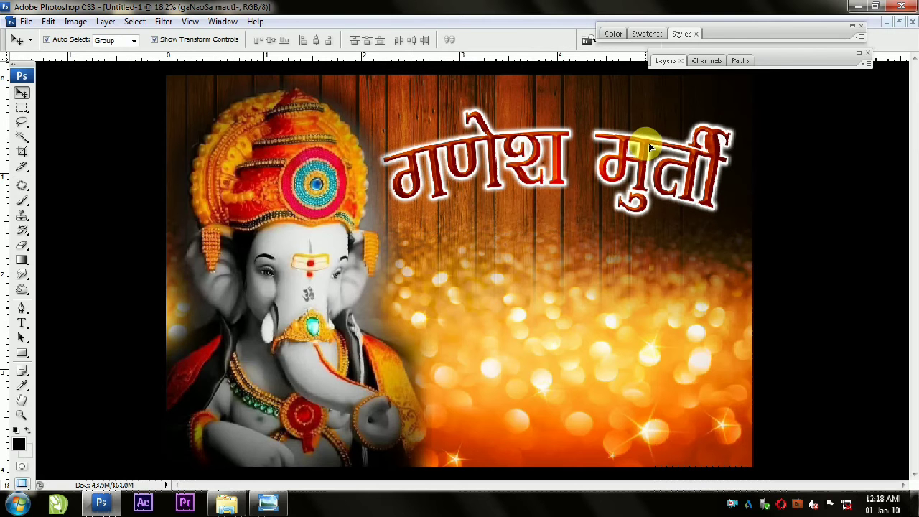
Step: Add the text "शाडु मातीचे गणपती मुर्ती मिळतील." below the title, broken into three lines
left_click(796, 248)
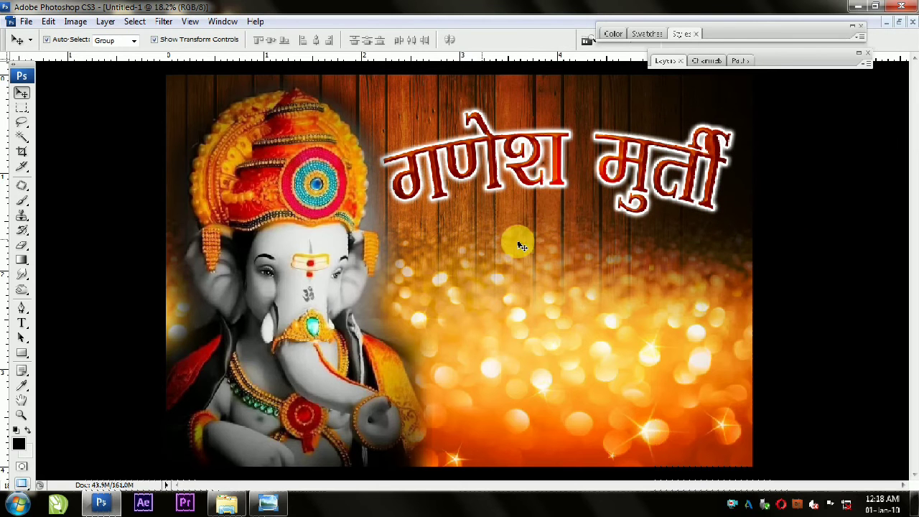
left_click(22, 324)
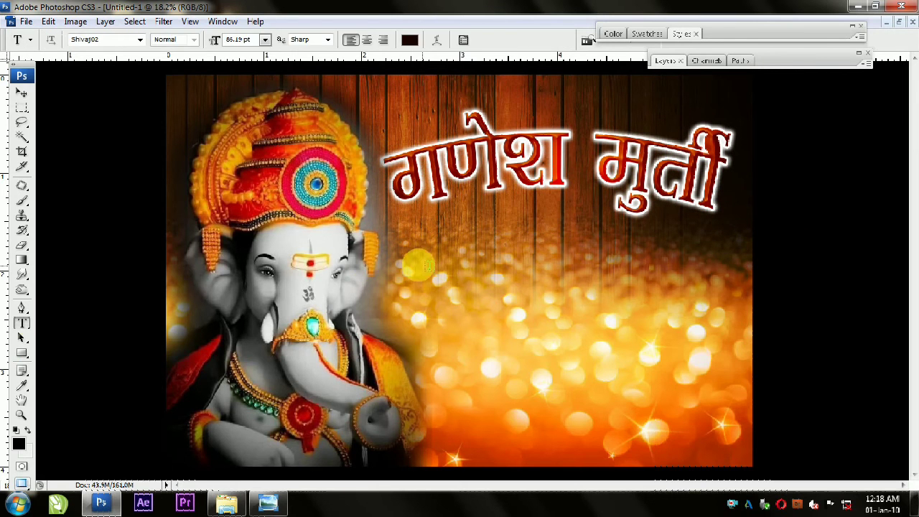
left_click(540, 263)
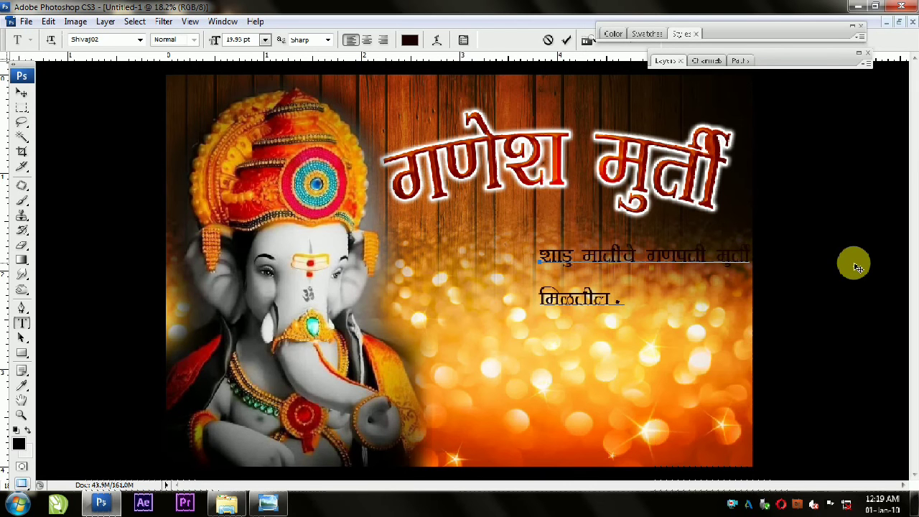
left_click(642, 256)
key("Return")
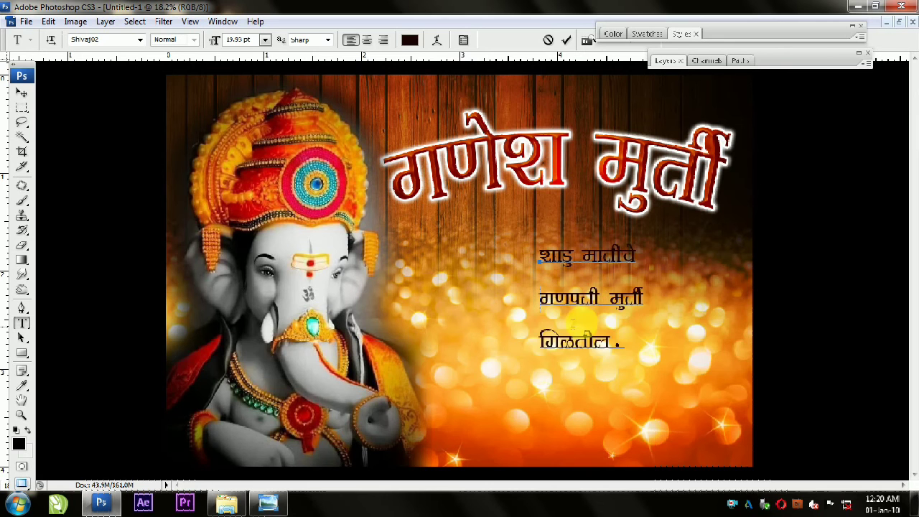
Step: Tighten the new text's leading to 18.67 pt and centre-align its three lines
key("ctrl+a")
left_click(463, 40)
left_click(902, 133)
left_click(902, 134)
left_click_drag(893, 132, 851, 131)
key("Down")
key("Down")
key("Down")
key("Down")
key("Down")
key("Down")
key("Down")
key("Down")
key("Down")
key("Down")
key("Down")
key("Down")
key("Down")
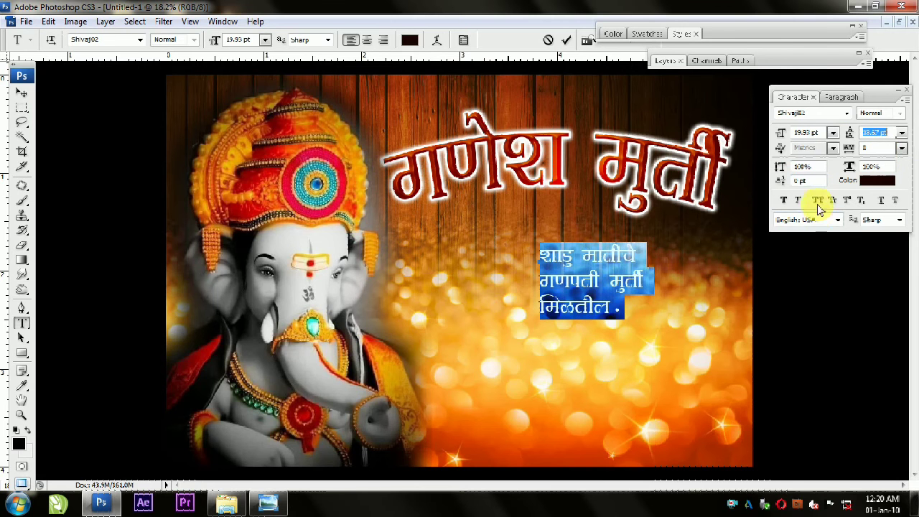
left_click(367, 40)
left_click(21, 92)
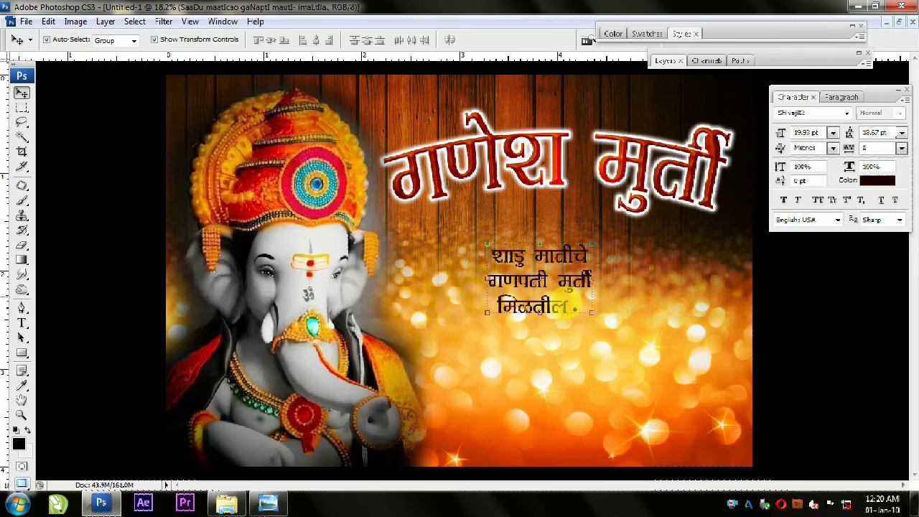
Step: Enlarge the three-line text to fill the area beside the idol and move it below the title
left_click_drag(599, 316, 693, 384)
key("Return")
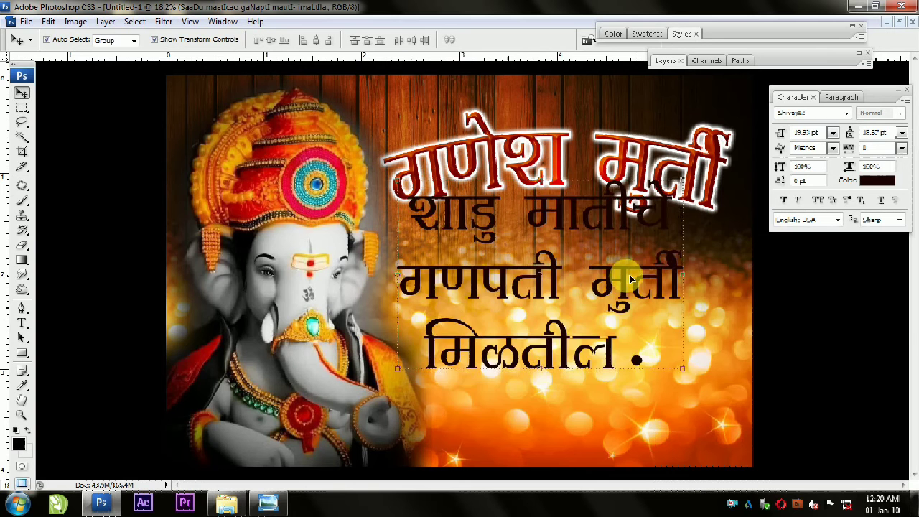
left_click_drag(656, 337, 650, 339)
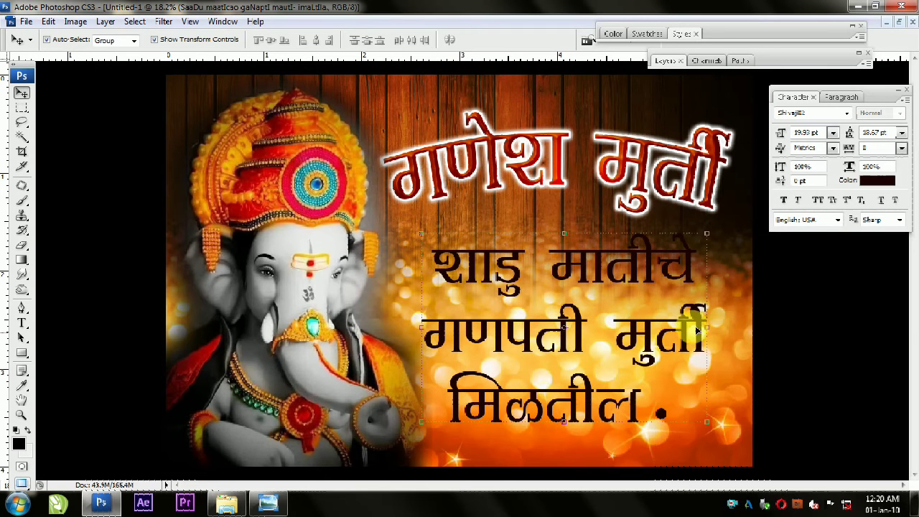
Step: Change the font of the whole three-line text to Shivaji05
left_click(21, 323)
left_click(562, 322)
key("ctrl+a")
left_click(140, 39)
left_click(140, 65)
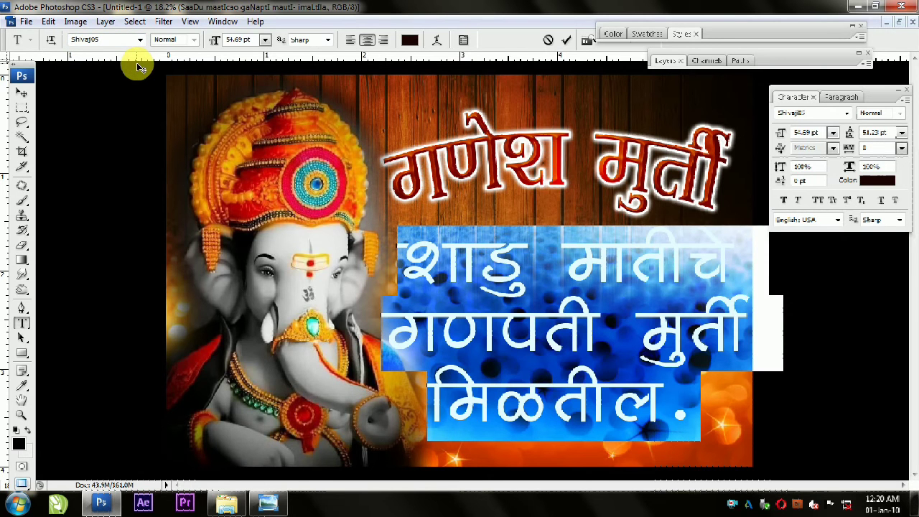
Step: Reduce the three-line text to 42.69 pt with a leading of 42.23 pt
key("ctrl+shift+comma")
key("ctrl+shift+comma")
key("ctrl+shift+comma")
key("ctrl+shift+comma")
key("ctrl+shift+comma")
key("ctrl+shift+comma")
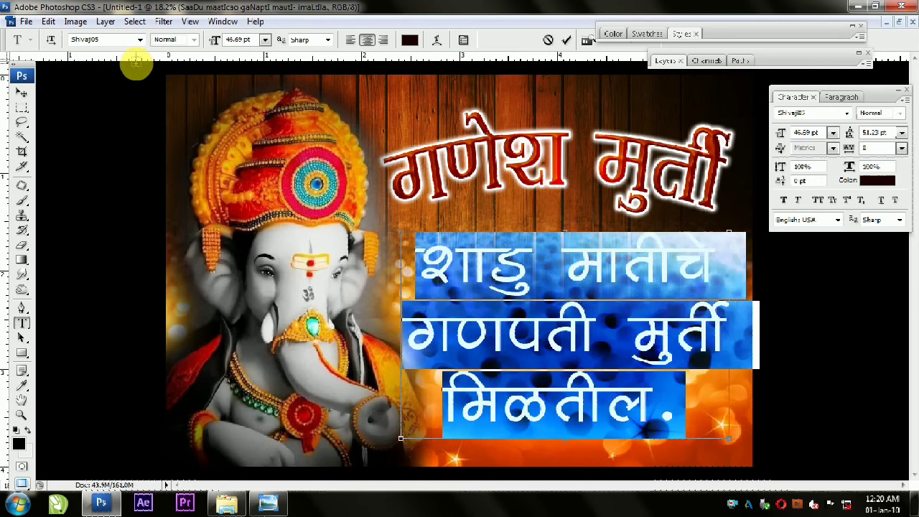
left_click_drag(876, 132, 818, 132)
key("Down")
key("Down")
key("Down")
key("Down")
key("Down")
key("Down")
key("Down")
key("Down")
key("Down")
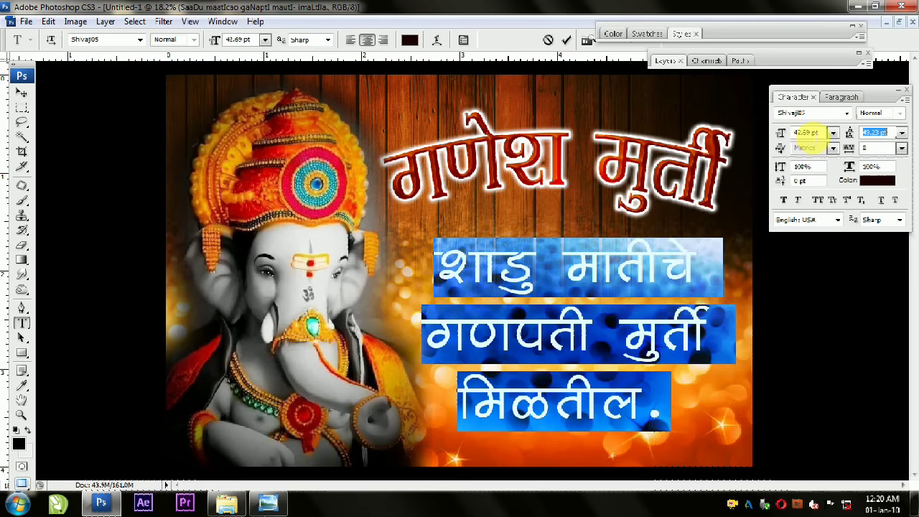
left_click(21, 92)
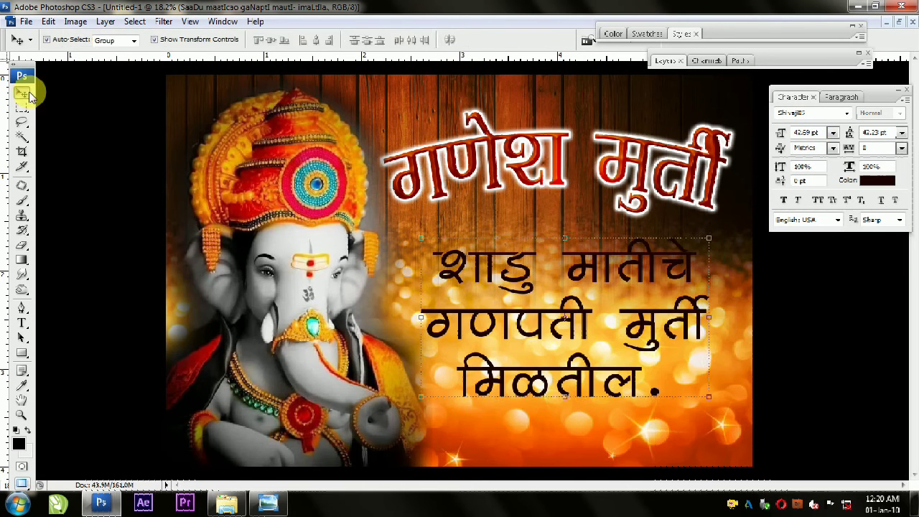
Step: Enlarge the three-line text slightly and align it with the title on their horizontal centres
left_click_drag(716, 404, 727, 418)
double_click(586, 323)
left_click(641, 177, "shift")
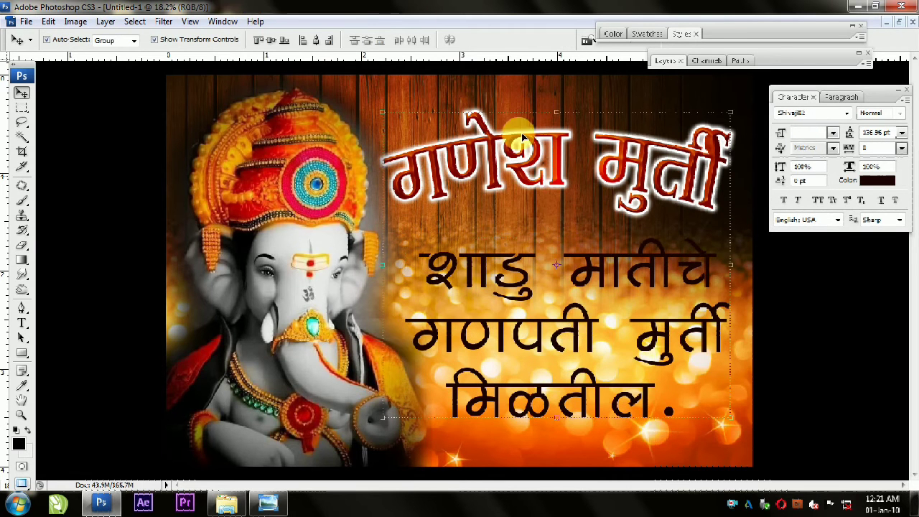
left_click(316, 41)
left_click_drag(509, 251, 514, 251)
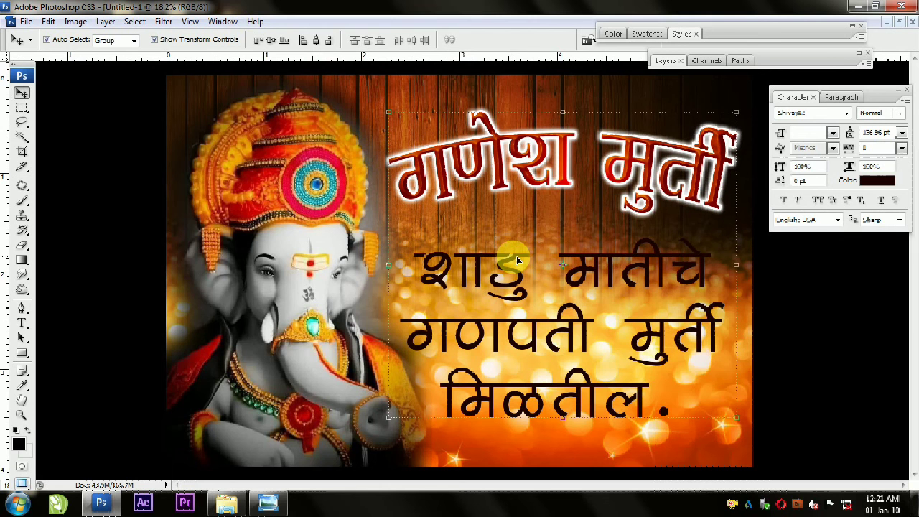
left_click(738, 420)
key("Return")
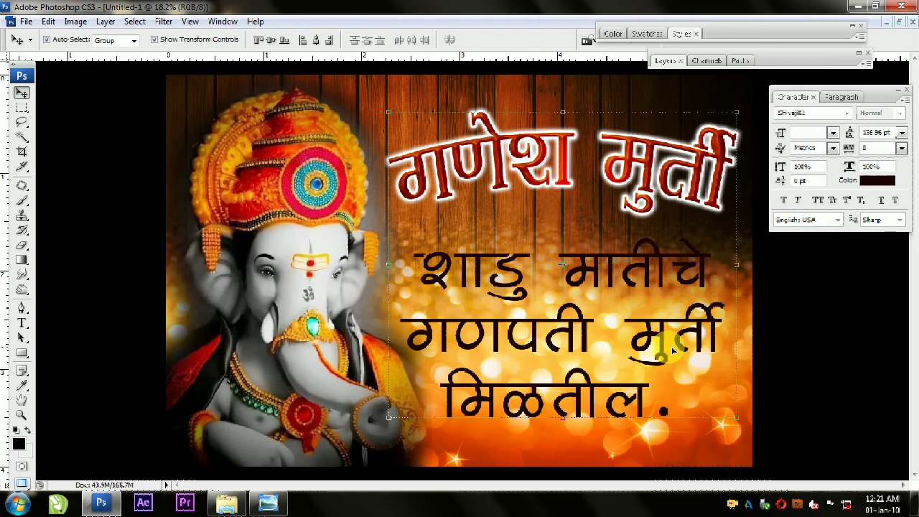
Step: Add a white stroke around the three-line text with a layer style
left_click(715, 327)
left_click(662, 62)
left_click(761, 352)
left_click(783, 359)
left_click(168, 276)
left_click_drag(552, 397, 555, 431)
left_click(663, 253)
left_click(803, 62)
scroll(234, 224, "up", 20)
left_click(374, 166)
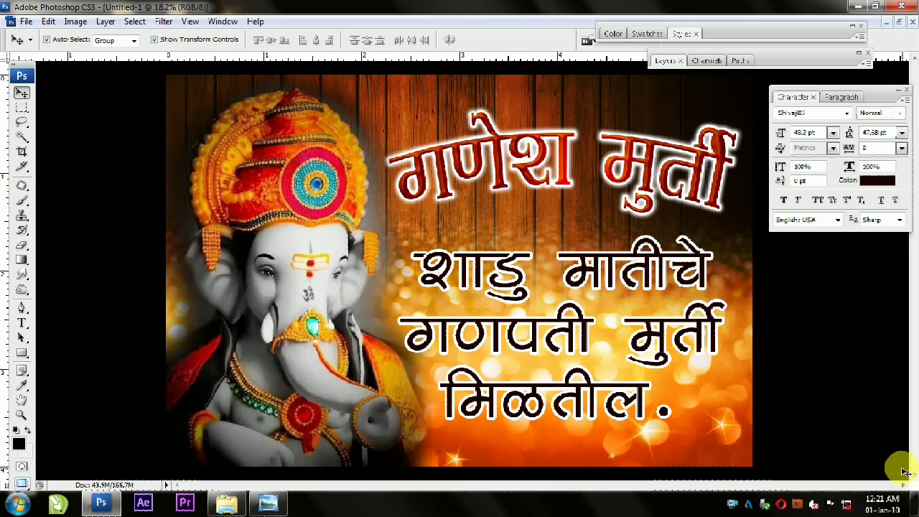
Step: Save the document to the Desktop as a layered Photoshop file named "ganpati banner"
left_click(26, 21)
left_click(59, 185)
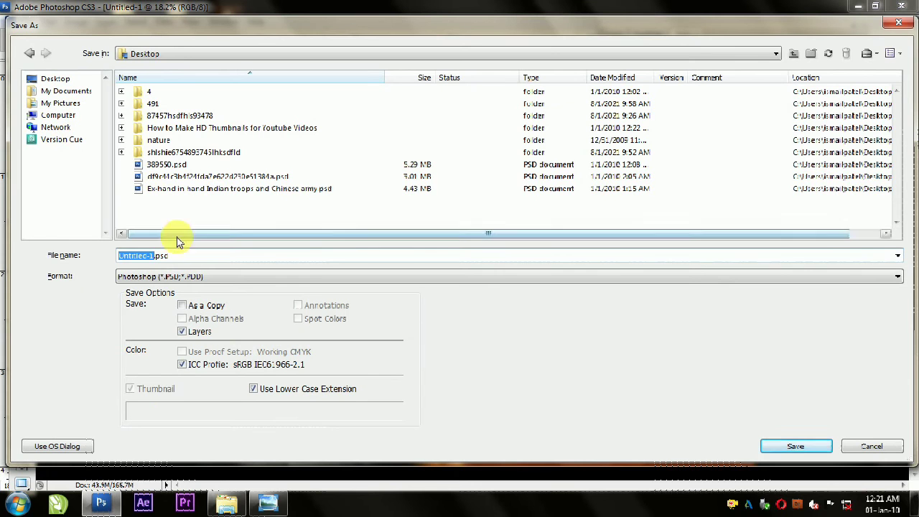
type("gan")
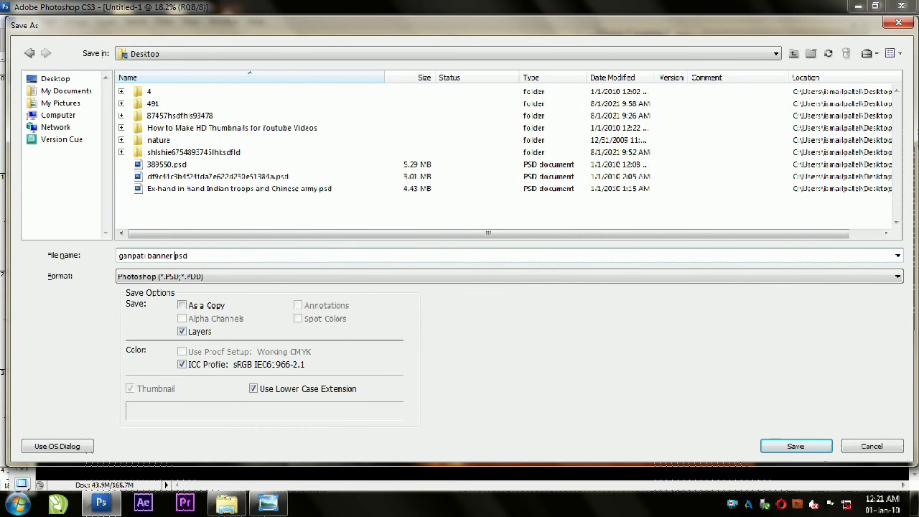
type("pati banner")
key("Return")
key("Return")
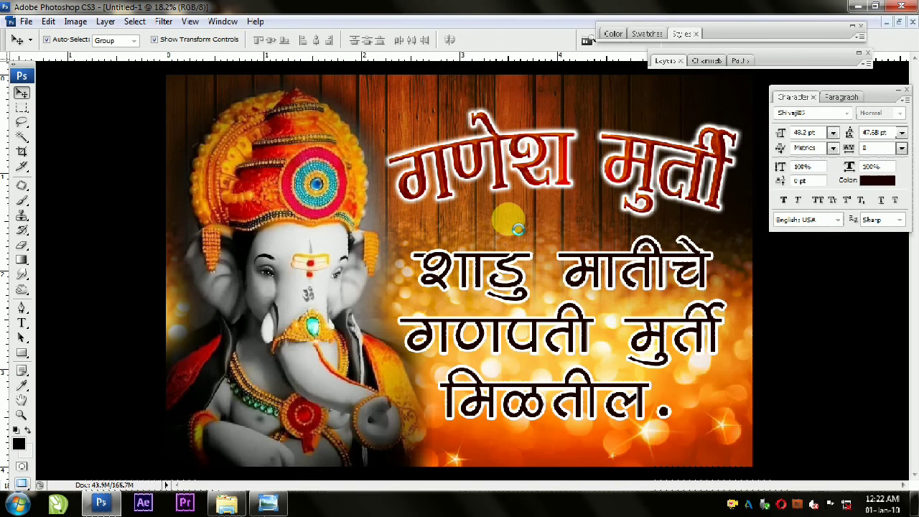
Step: Give the three-line text a Normal-mode drop shadow with 100% opacity, 14 px distance, 30% spread and 51 px size
left_click(515, 258)
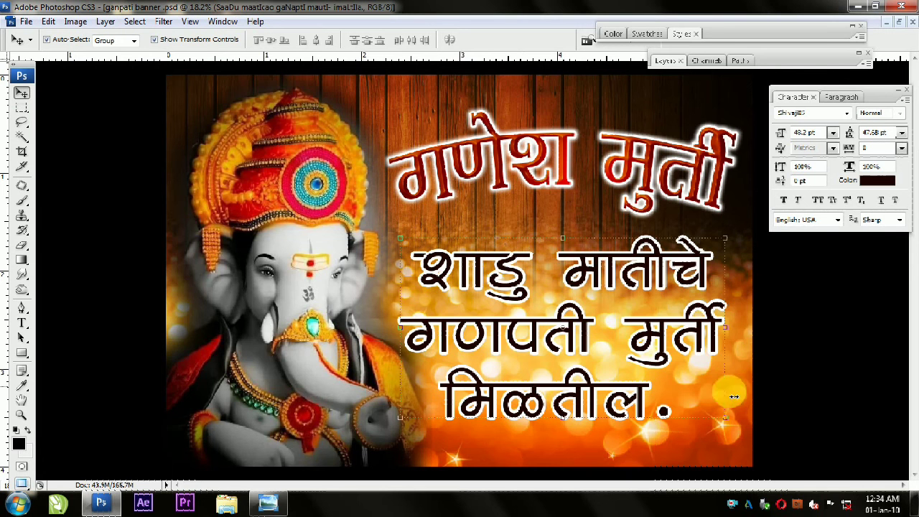
left_click(784, 64)
left_click(762, 353)
left_click(799, 203)
left_click(807, 55)
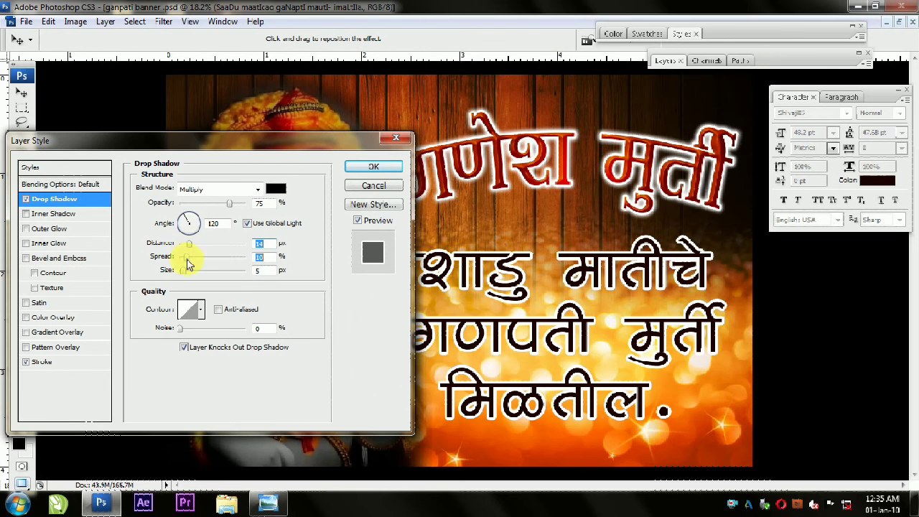
left_click(234, 183)
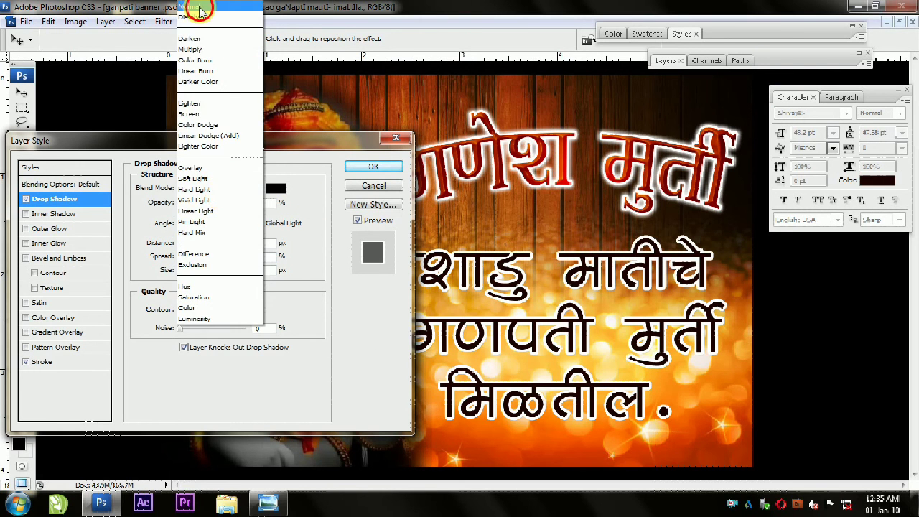
left_click(255, 6)
left_click_drag(231, 204, 250, 204)
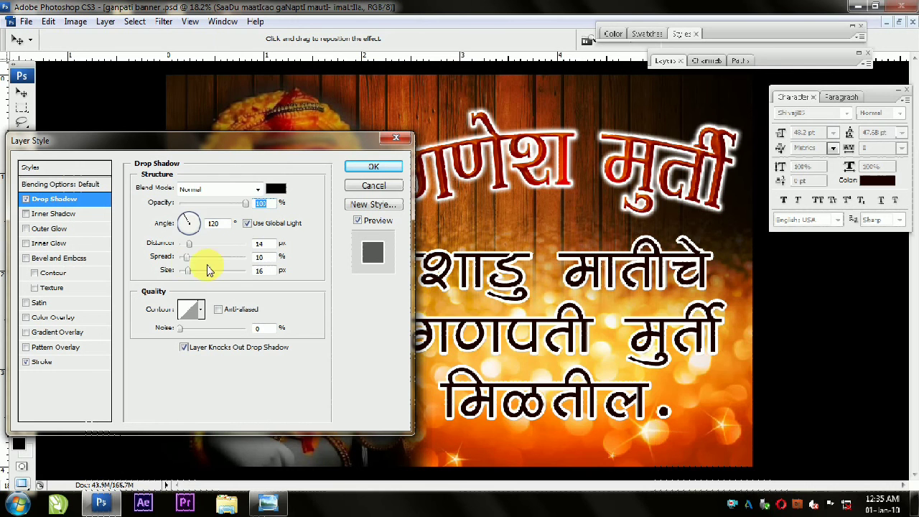
left_click_drag(200, 273, 200, 263)
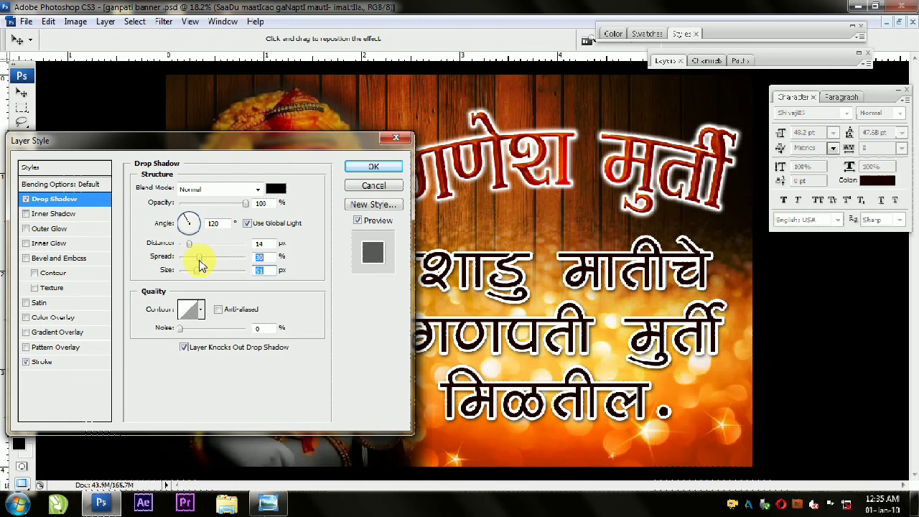
left_click(375, 166)
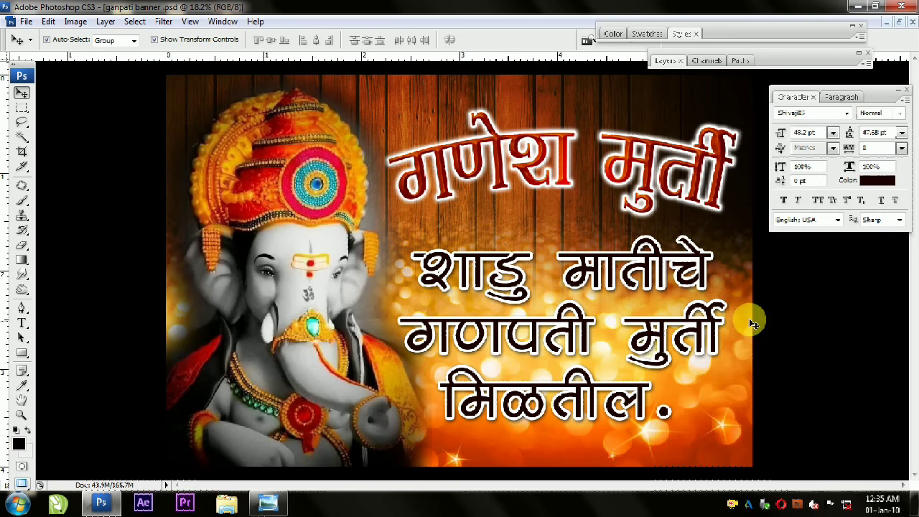
Step: Collapse the Character palette and bring the whole banner into view
double_click(888, 99)
scroll(394, 272, "down", 2)
scroll(393, 273, "up", 1)
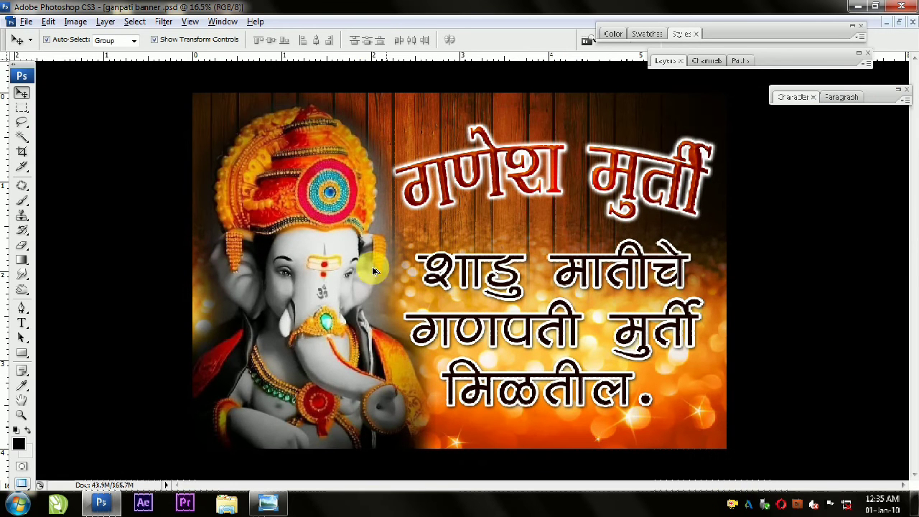
Step: Switch to Windows Explorer and browse the E: drive to the Bagrounds > Ventage folder
left_click(225, 503)
left_click(77, 202)
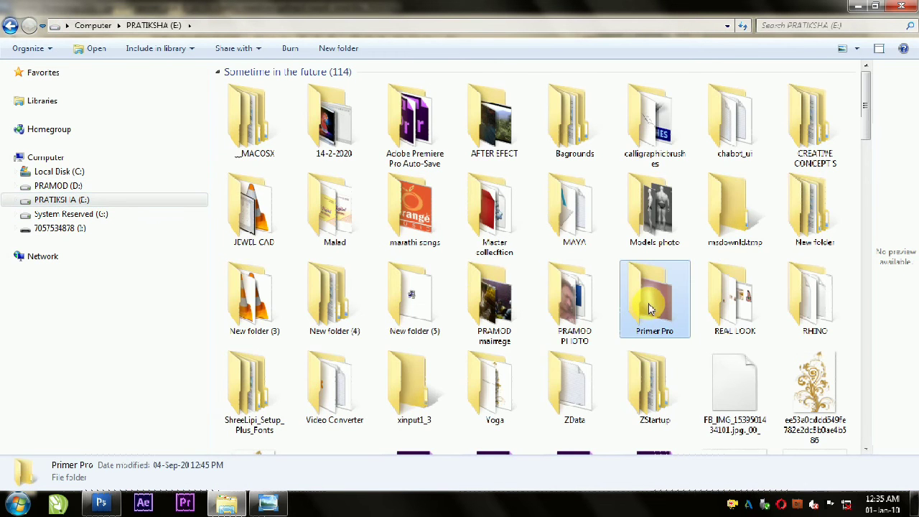
left_click(415, 211)
scroll(417, 259, "down", 3)
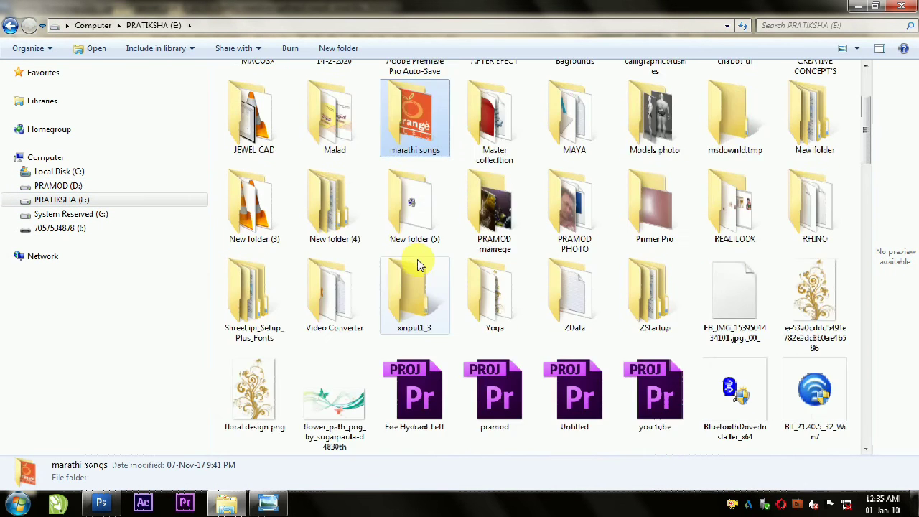
scroll(418, 259, "up", 3)
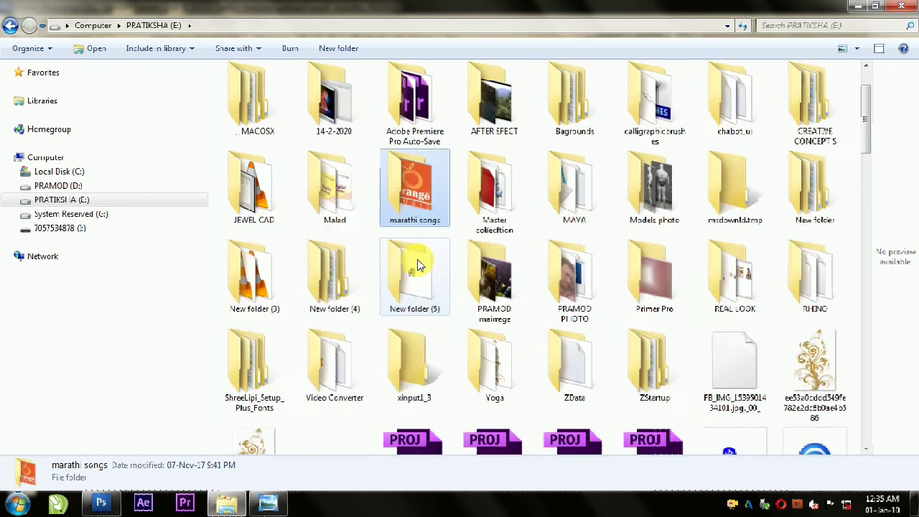
double_click(609, 117)
double_click(519, 250)
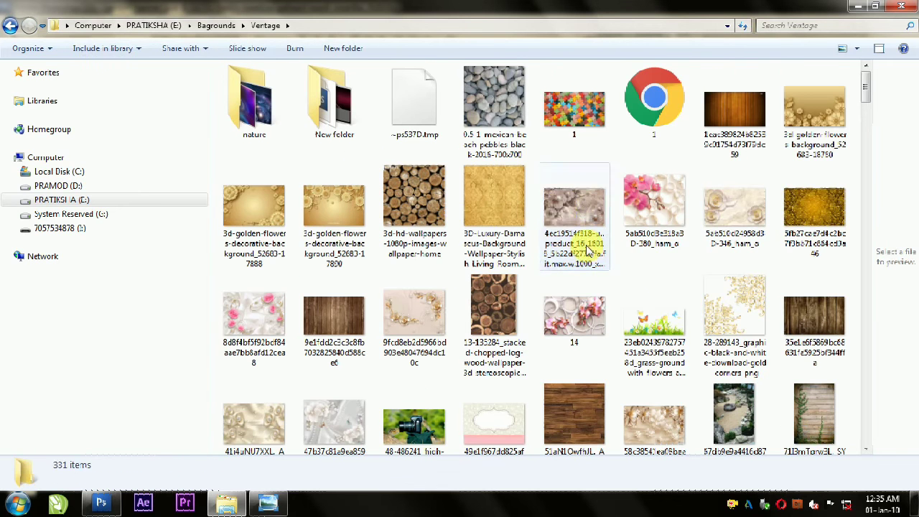
Step: Find the golden flower ornament PNG in the Ventage folder and open it in Photoshop
left_click(560, 213)
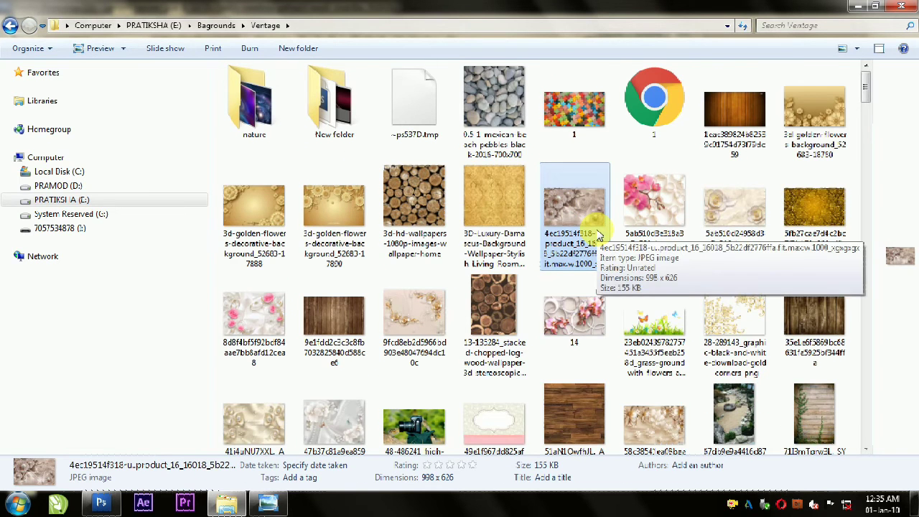
scroll(599, 235, "down", 1)
scroll(596, 230, "down", 10)
left_click(257, 202)
left_click_drag(258, 202, 747, 311)
Step: Arrange the image windows side by side and copy the golden flower ornament onto the banner's lower edge
left_click(899, 23)
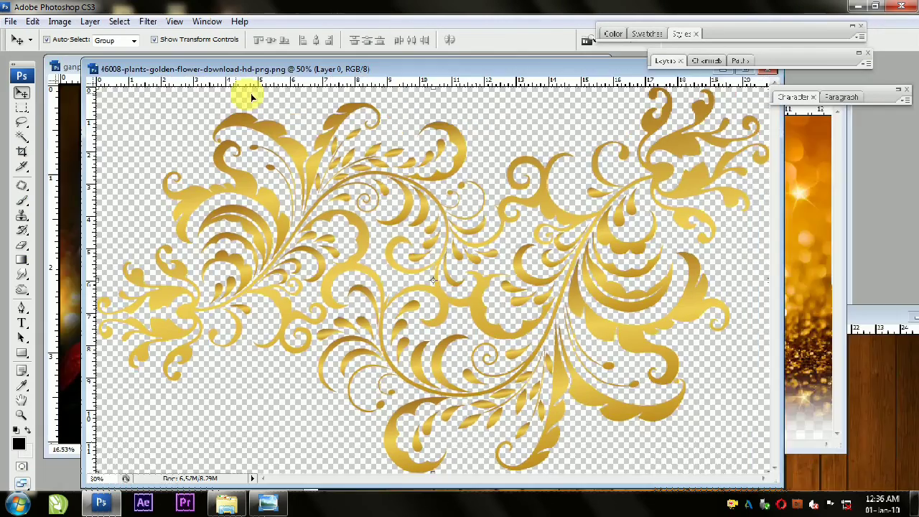
left_click_drag(231, 72, 708, 192)
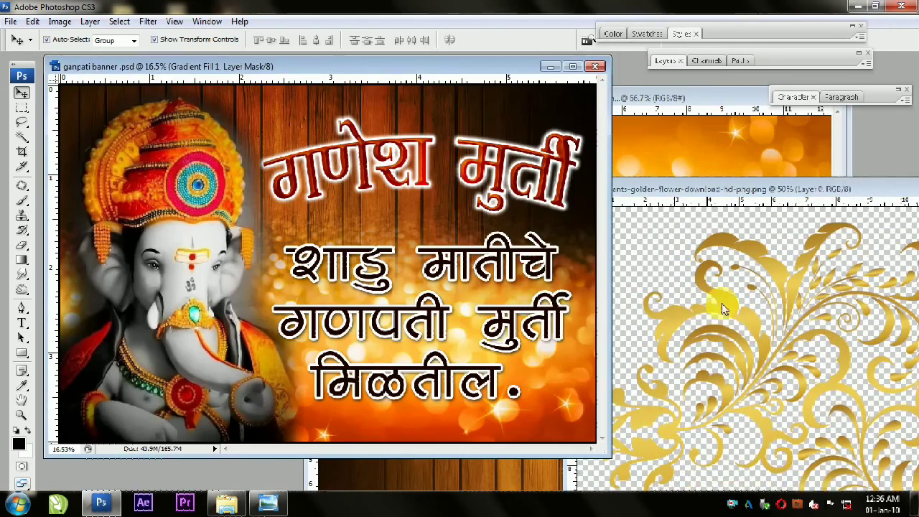
left_click_drag(707, 312, 403, 416)
Step: Close the golden flower image and the other open source images behind the banner
left_click(742, 191)
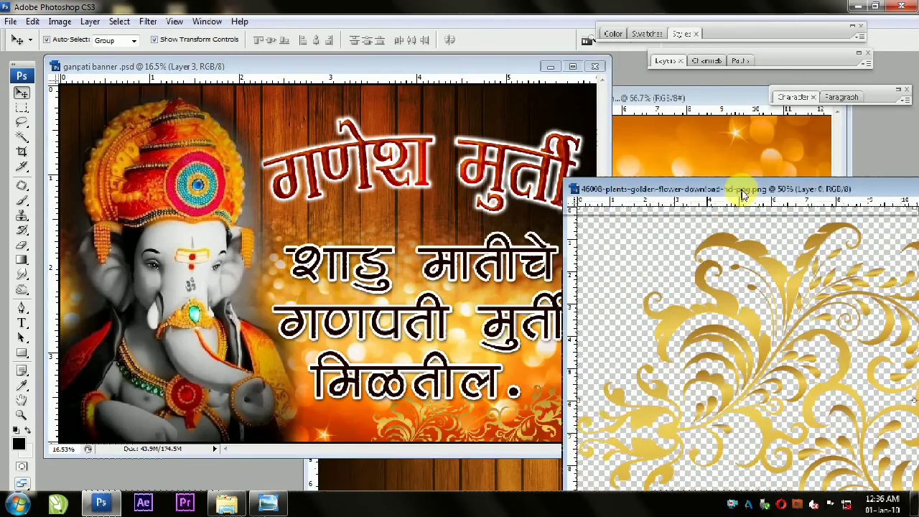
key("ctrl+w")
left_click(725, 102)
key("ctrl+w")
left_click(716, 113)
key("ctrl+w")
left_click(727, 311)
key("ctrl+w")
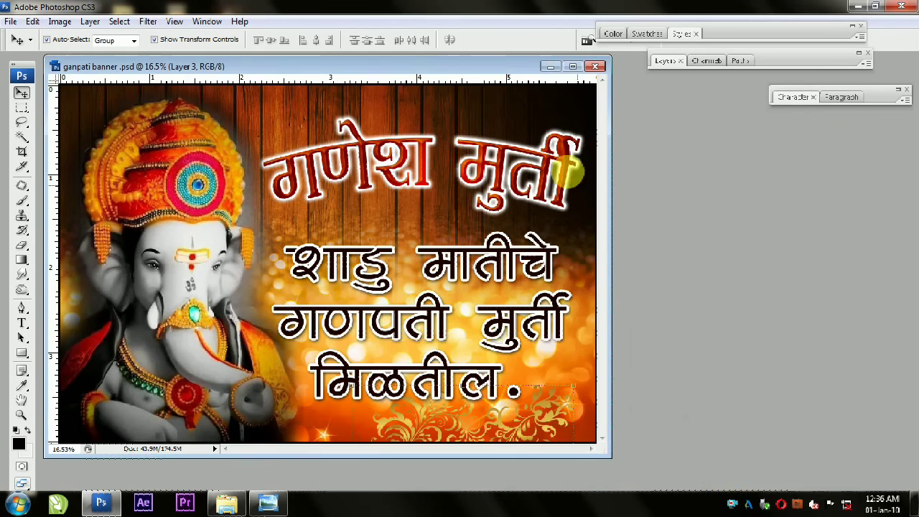
Step: Maximize the banner window and shift the golden floral ornament slightly left along the banner's lower edge
left_click(572, 67)
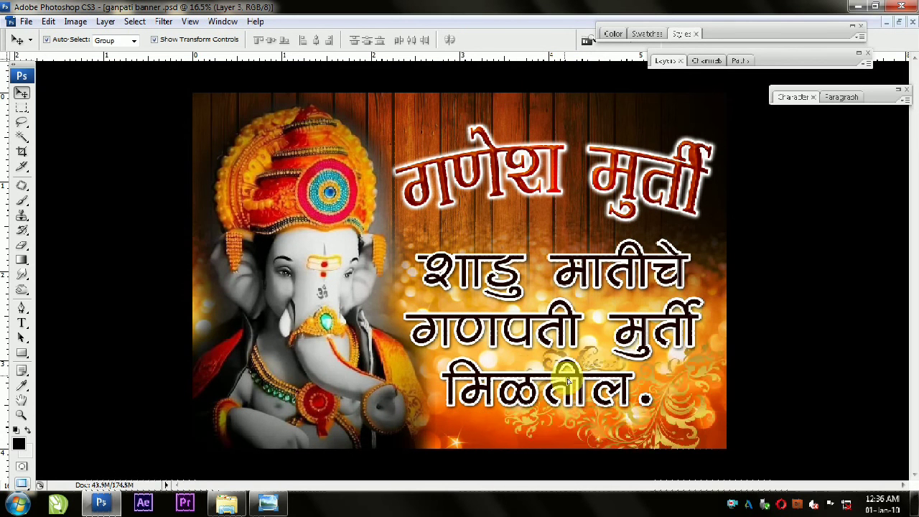
left_click_drag(550, 390, 544, 396)
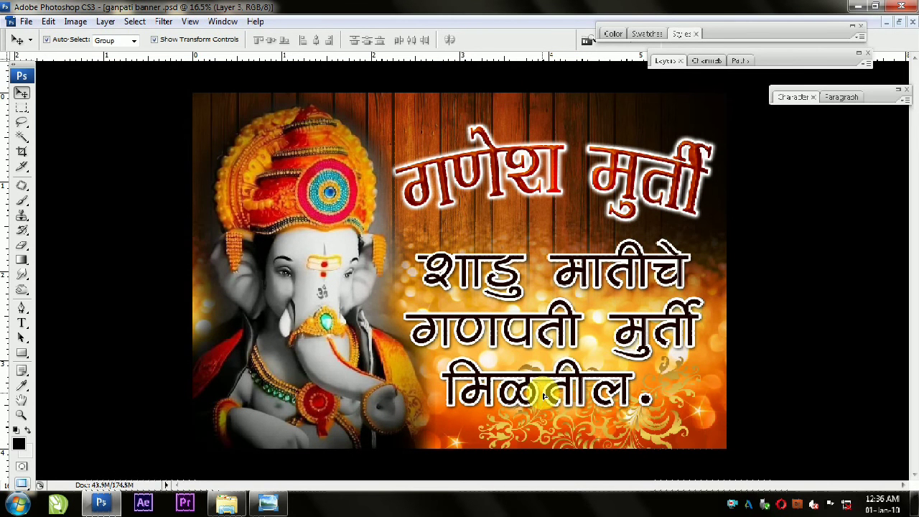
Step: Select the Layer 2 background and stretch it horizontally past both banner edges to 113.4% width
right_click(531, 112)
left_click(567, 136)
left_click_drag(736, 282, 895, 286)
left_click_drag(105, 277, 116, 275)
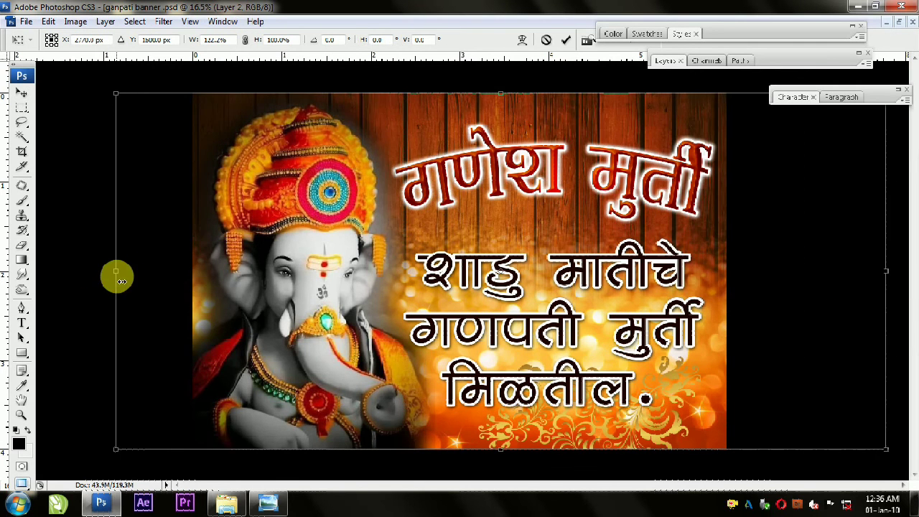
left_click_drag(882, 271, 840, 283)
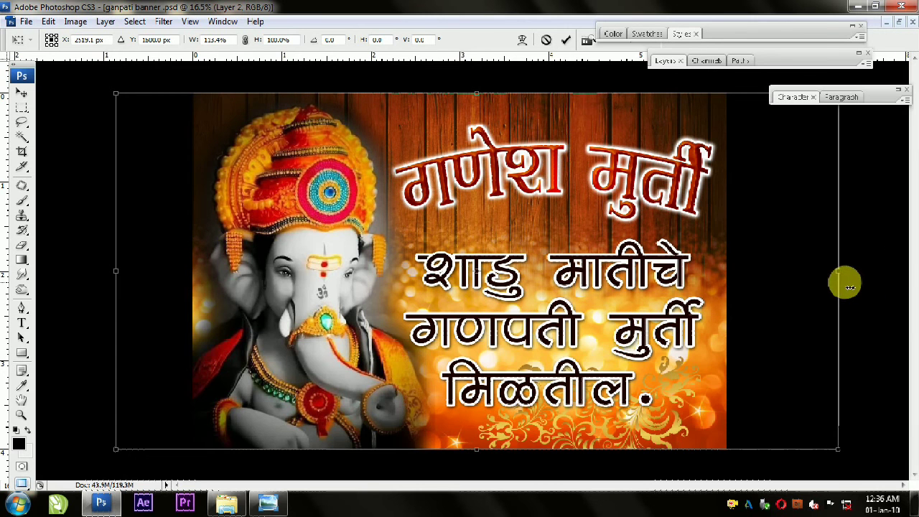
key("Return")
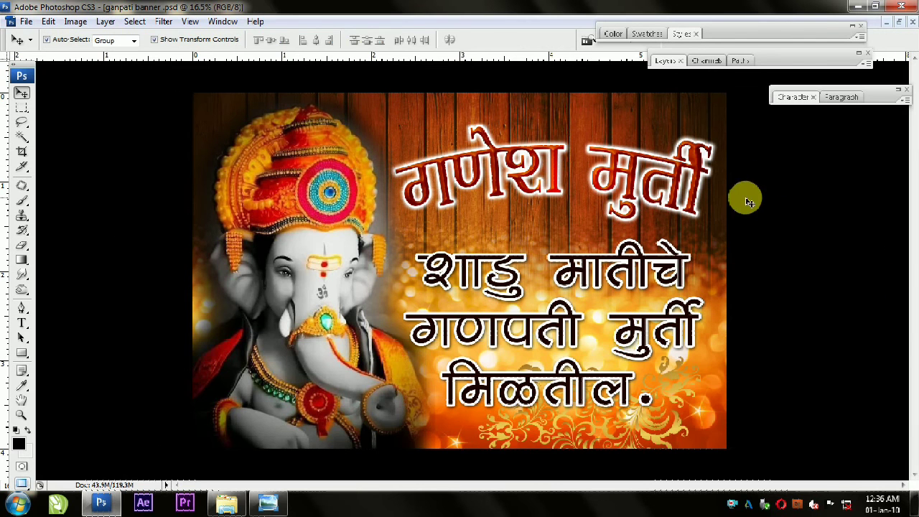
left_click(684, 391)
key("ctrl+t")
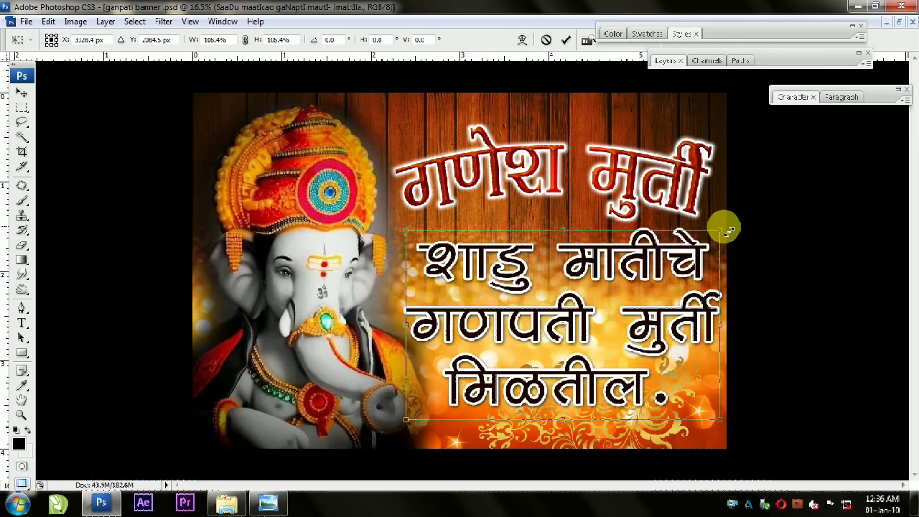
key("Return")
Step: Slightly enlarge the golden floral ornament and reposition it along the banner's lower edge
left_click(649, 439)
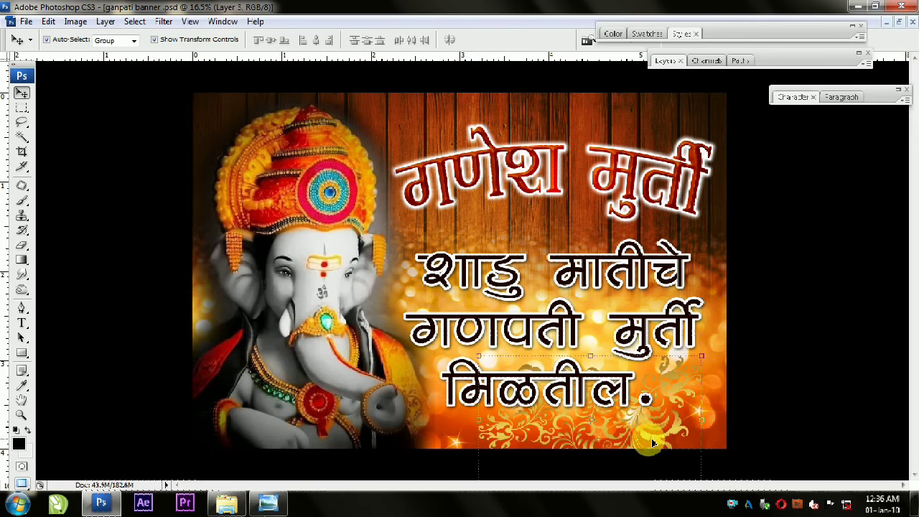
key("ctrl+t")
key("Return")
left_click_drag(687, 371, 676, 383)
key("ctrl+z")
left_click_drag(675, 447, 676, 434)
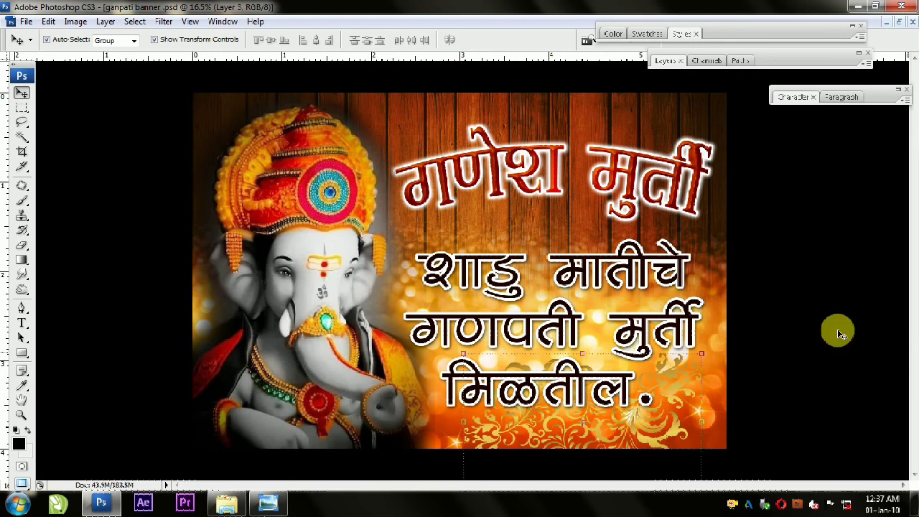
Step: Select the three-line text and the arched title together and align their horizontal centres
left_click(616, 256)
left_click(555, 173, "shift")
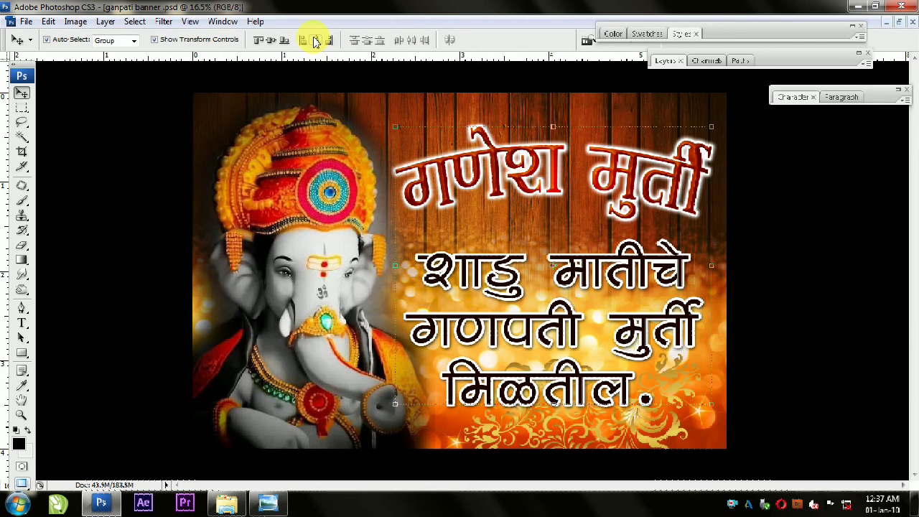
left_click(775, 275)
scroll(523, 273, "down", 1)
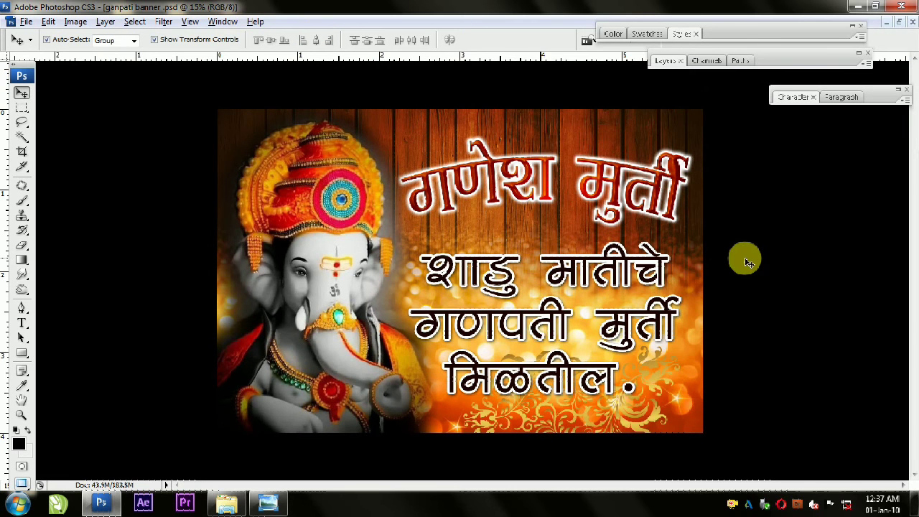
scroll(747, 262, "up", 1)
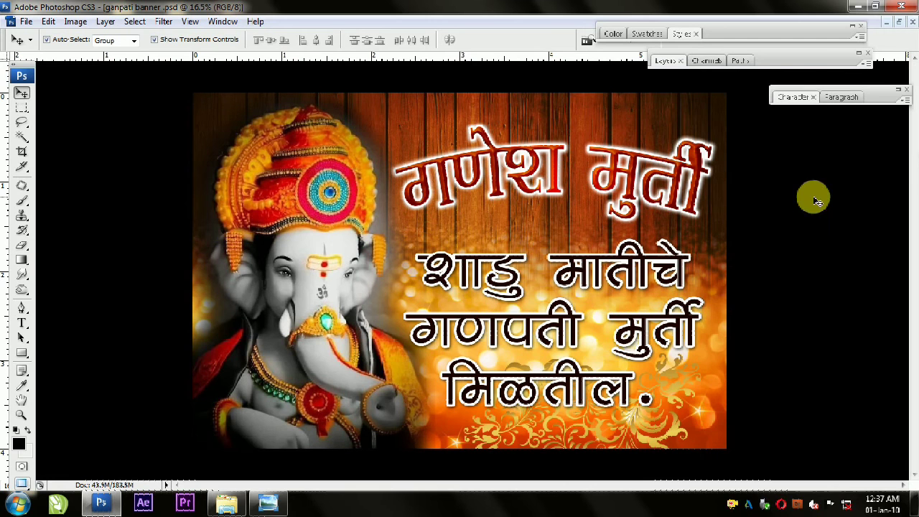
left_click(615, 258)
left_click(680, 34)
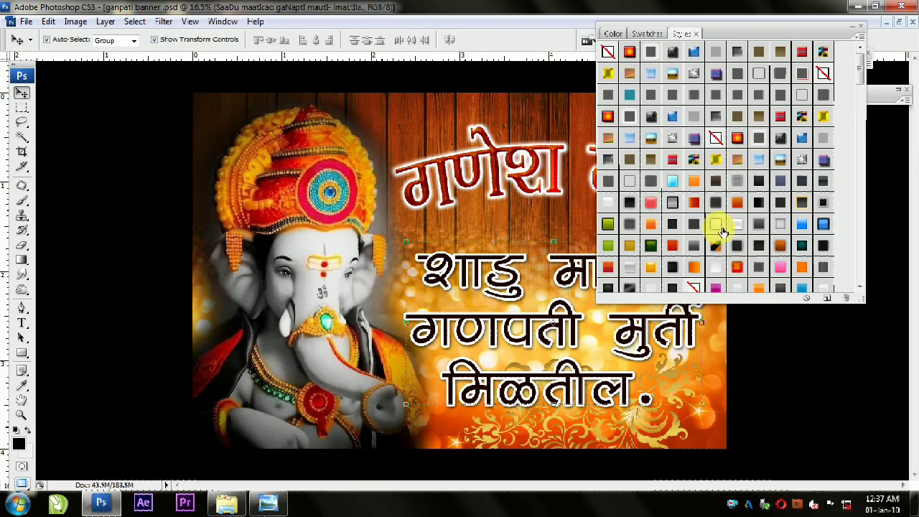
scroll(759, 138, "down", 2)
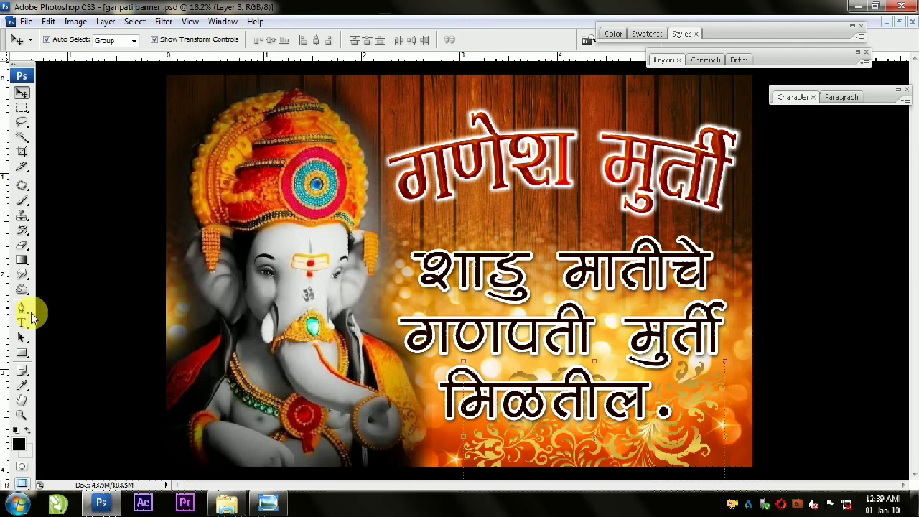
left_click(22, 245)
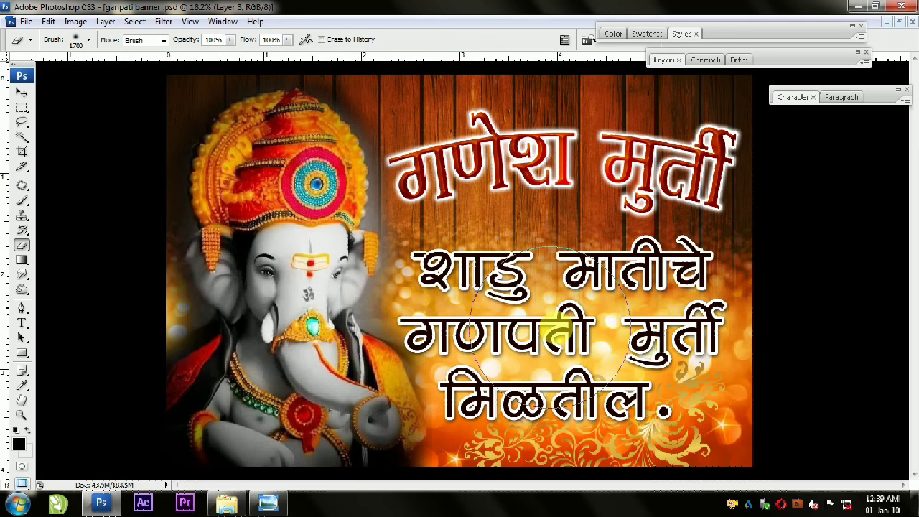
left_click(22, 92)
left_click(831, 278)
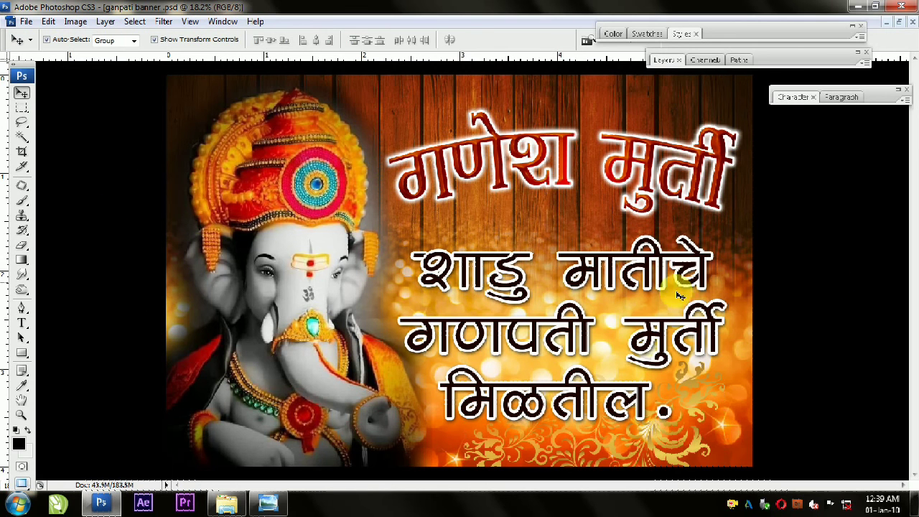
Step: Stretch the arched title vertically to about 111% and nudge it upward
left_click(567, 165)
left_click_drag(567, 213, 568, 259)
key("ctrl+z")
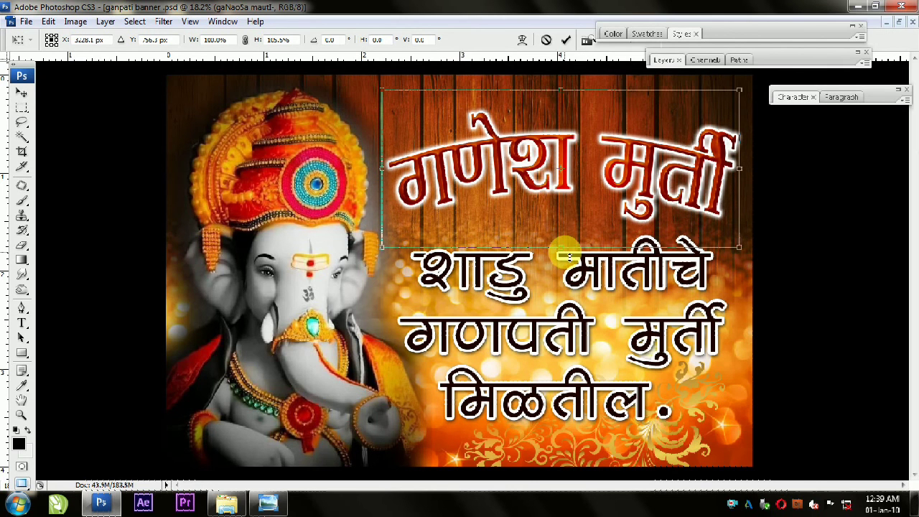
left_click_drag(566, 93, 566, 90)
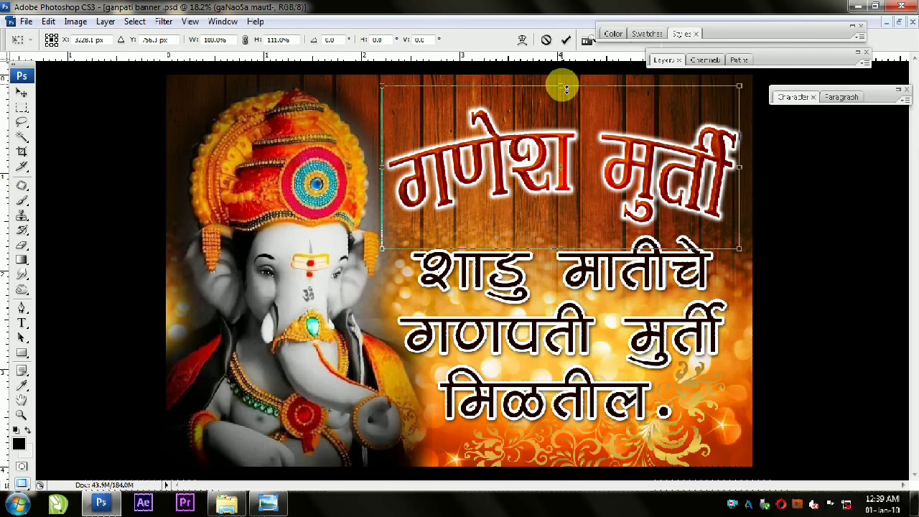
key("Return")
left_click_drag(611, 136, 629, 134)
Step: Stretch the three-line text upward to a height of about 102.7%
left_click(582, 239)
left_click_drag(568, 237, 566, 232)
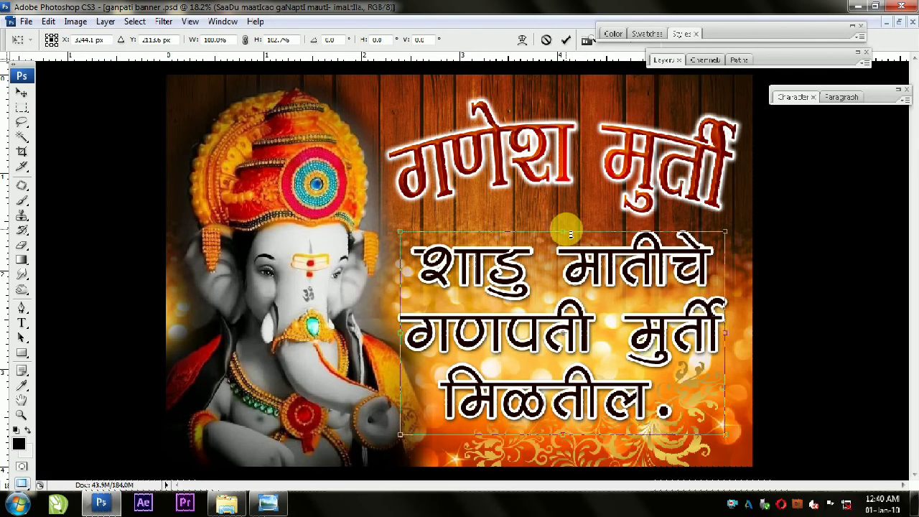
double_click(582, 259)
Step: Change the arched title's Stroke effect colour to yellow in its layer style
left_click(715, 202)
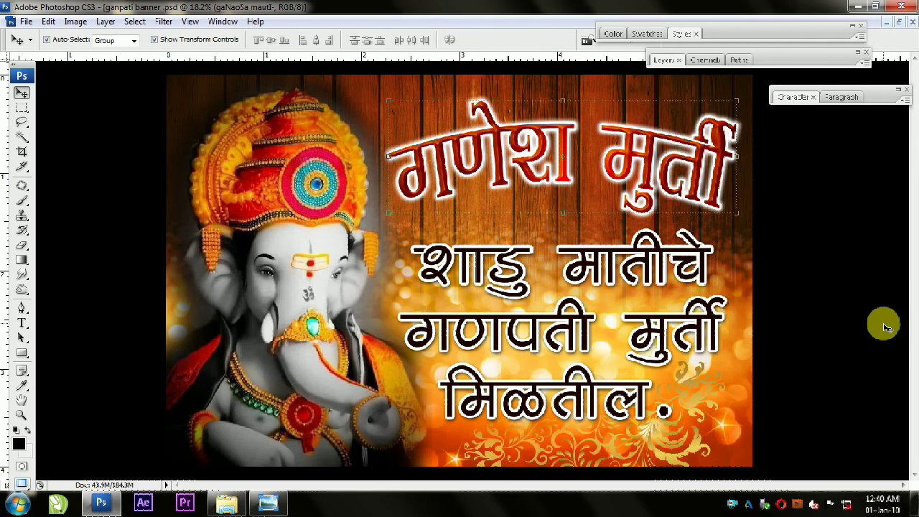
left_click(662, 57)
double_click(710, 280)
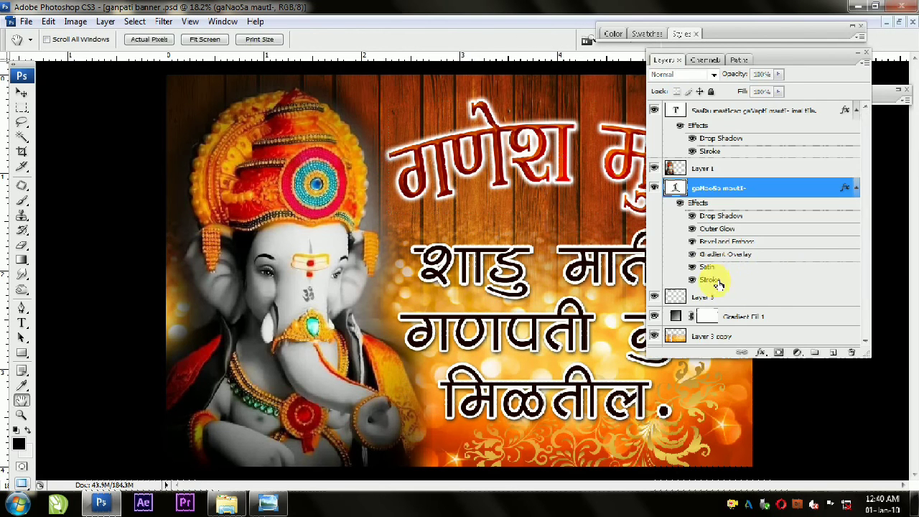
left_click(168, 274)
left_click_drag(552, 289, 552, 280)
left_click(392, 258)
left_click(675, 249)
left_click(373, 166)
double_click(794, 56)
Step: Try to remove the dark surroundings of the Ganesha layer with the Magic Eraser at tolerance 32, and undo it
left_click(319, 229)
left_click_drag(19, 248, 54, 265)
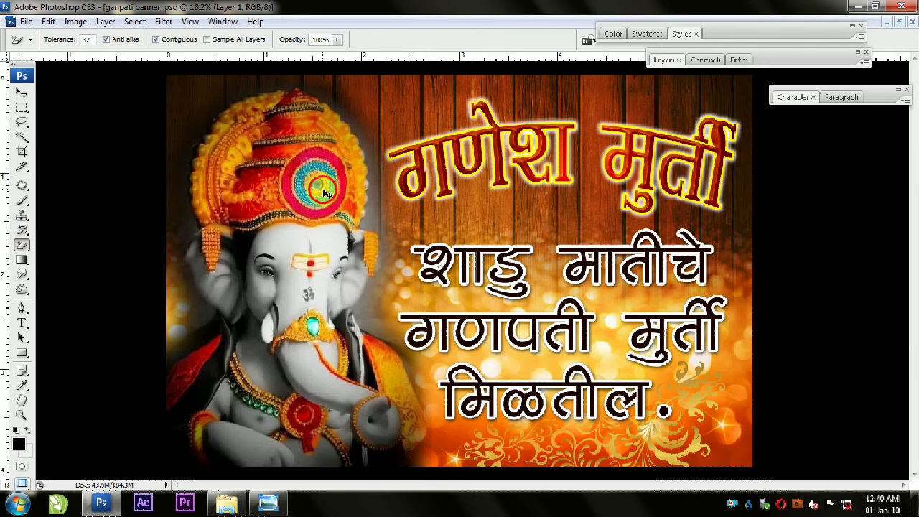
left_click(361, 128)
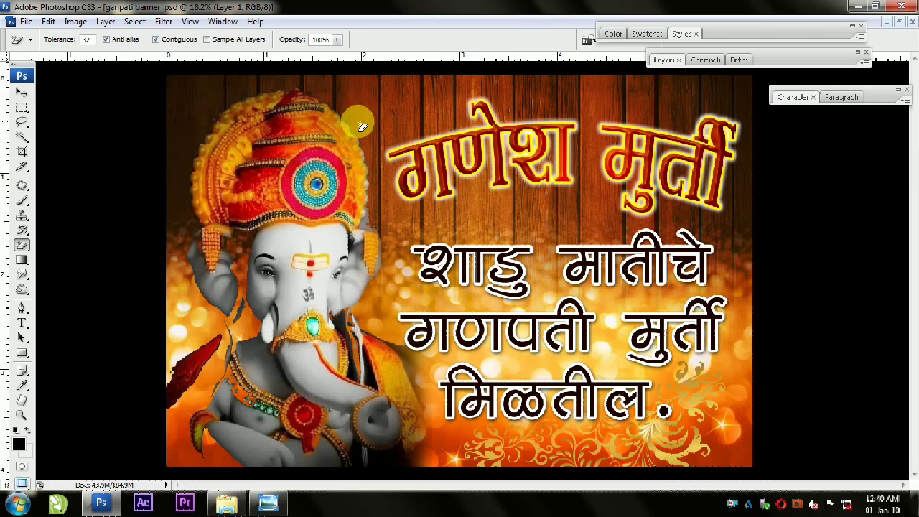
key("ctrl+alt+z")
key("ctrl+alt+z")
key("ctrl+alt+z")
key("ctrl+alt+z")
key("ctrl+alt+z")
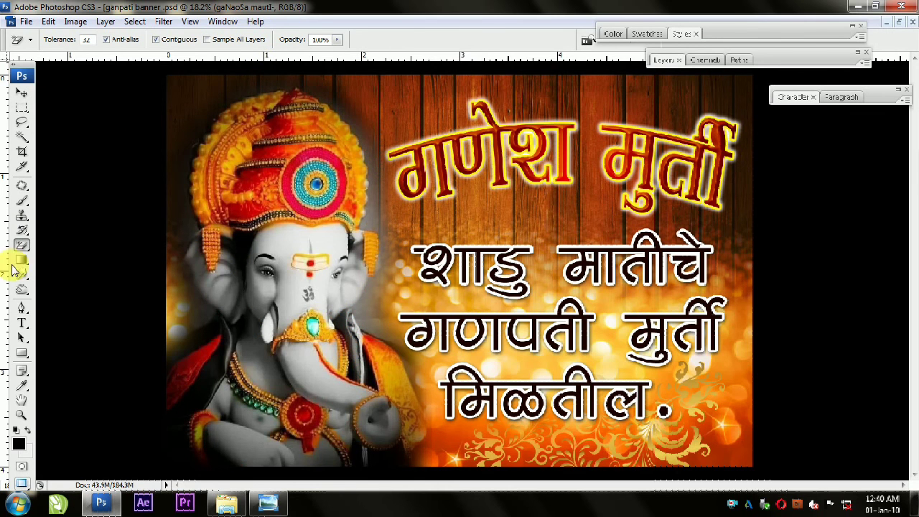
Step: Switch to the standard Eraser tool with brush size 400 for the Ganesha layer
left_click_drag(20, 246, 54, 246)
key("bracketleft")
key("bracketleft")
key("bracketleft")
key("bracketleft")
key("bracketleft")
key("bracketleft")
key("bracketleft")
key("bracketleft")
key("bracketleft")
key("bracketleft")
key("bracketleft")
key("bracketleft")
key("bracketleft")
key("bracketleft")
key("bracketright")
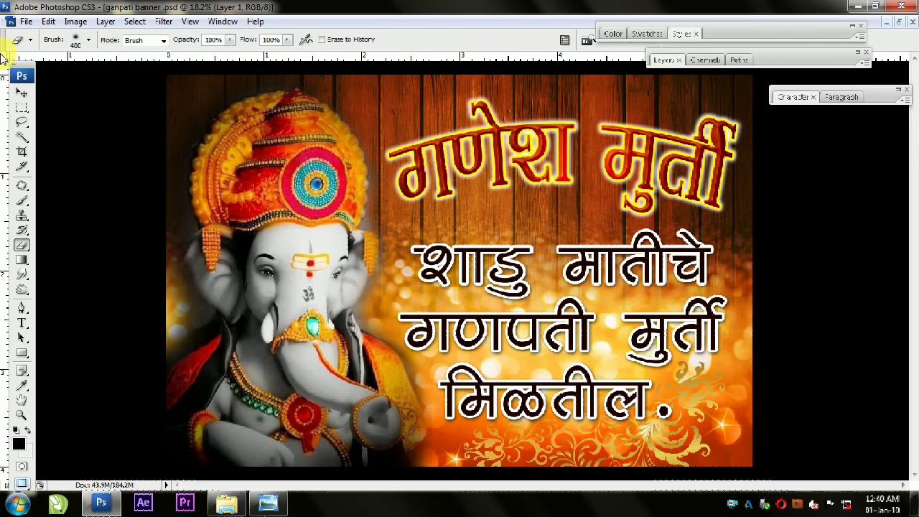
Step: Apply Levels to the Ganesha layer, raising the black input level slightly and lowering the white input level for stronger contrast
left_click(22, 92)
key("ctrl+l")
left_click_drag(354, 262, 700, 158)
left_click_drag(726, 281, 713, 283)
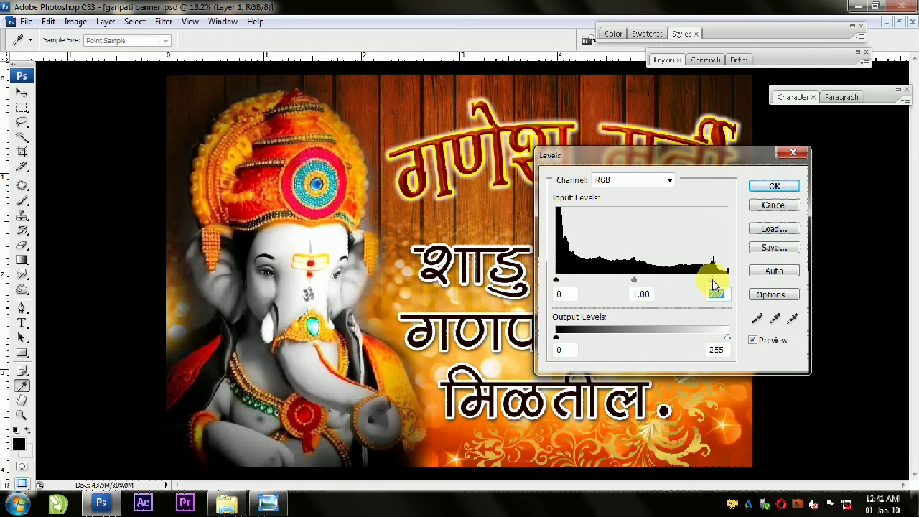
left_click_drag(557, 282, 562, 283)
left_click(719, 283)
left_click(776, 188)
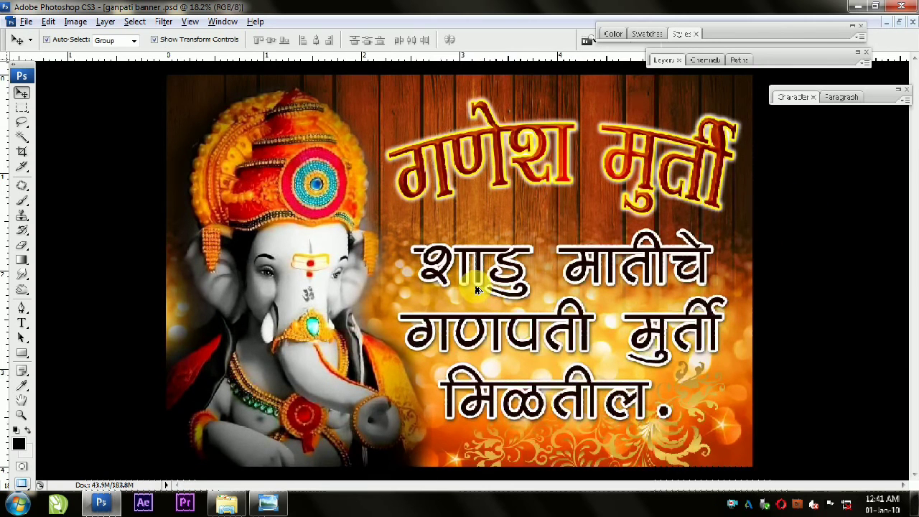
Step: Move the collapsed Layers panel beside the Styles panel, clear of the banner image
left_click(877, 96)
left_click(886, 91)
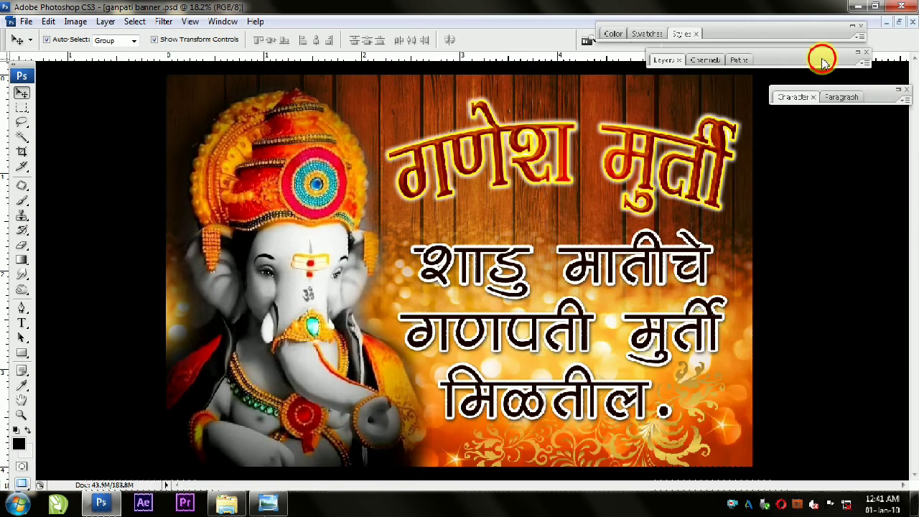
left_click_drag(824, 61, 513, 31)
Step: Save the banner document and show it fitted to the window with the panels hidden
left_click(26, 21)
left_click(43, 188)
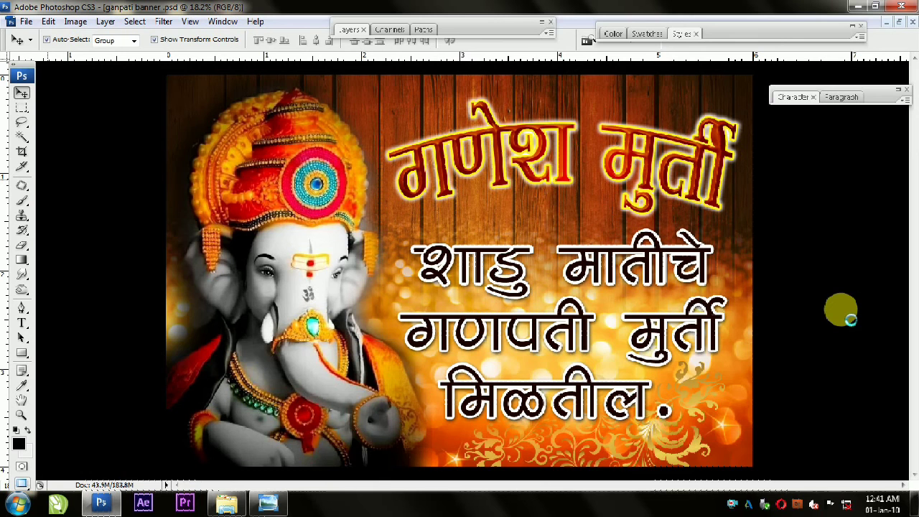
key("Tab")
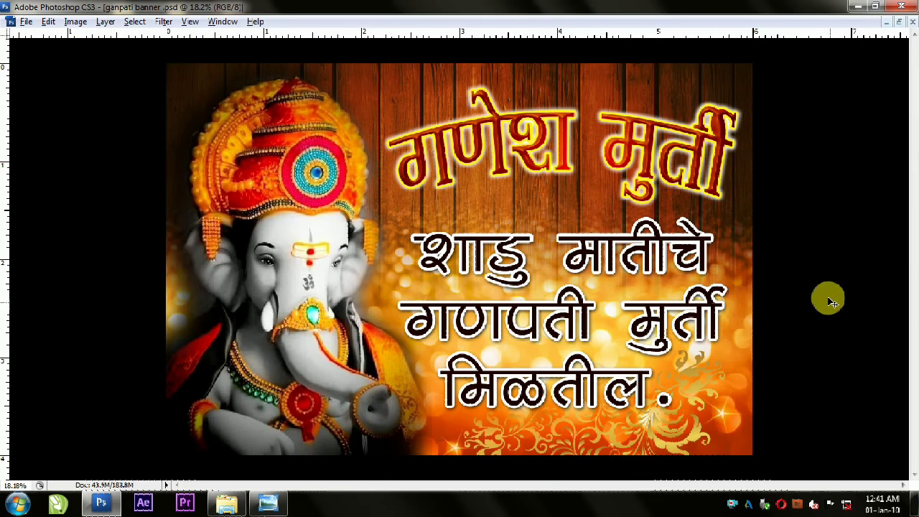
key("ctrl+0")
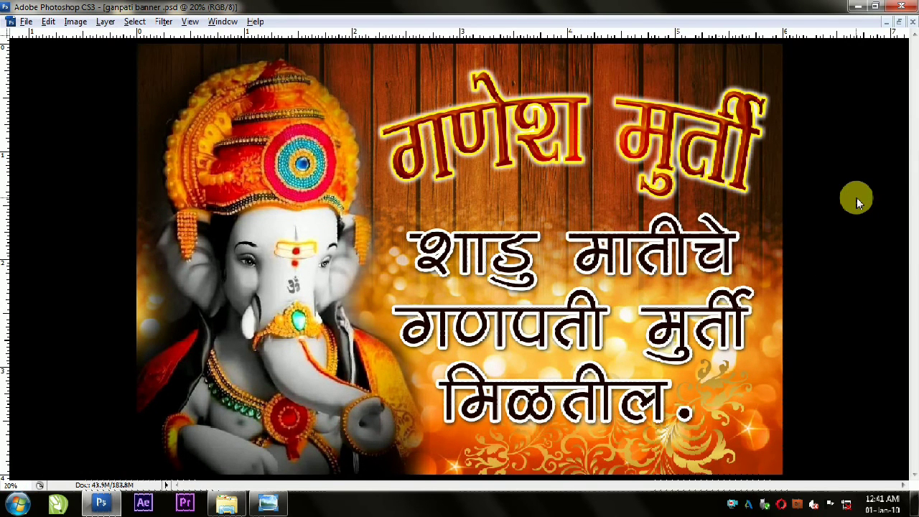